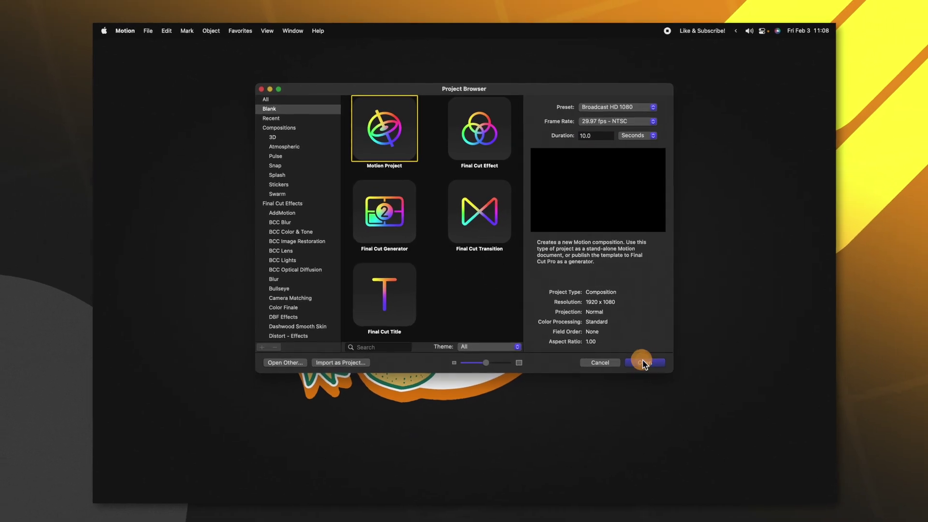
- Create a blank Motion Project at Broadcast HD 1080, 29.97 fps, 10 seconds long
click(758, 475)
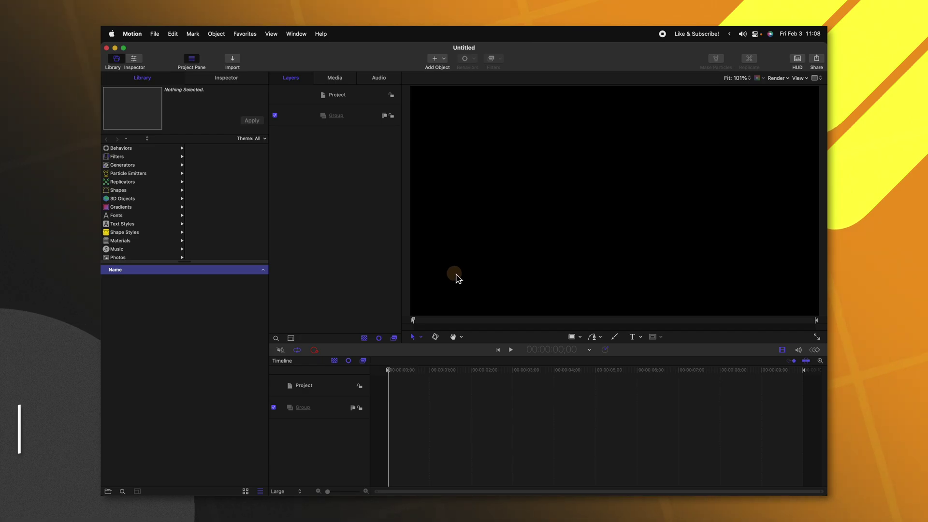
- Import the cartoon logo PNG, add a Clouds generator to its group, and switch Clouds off
key(cmd+i)
click(361, 151)
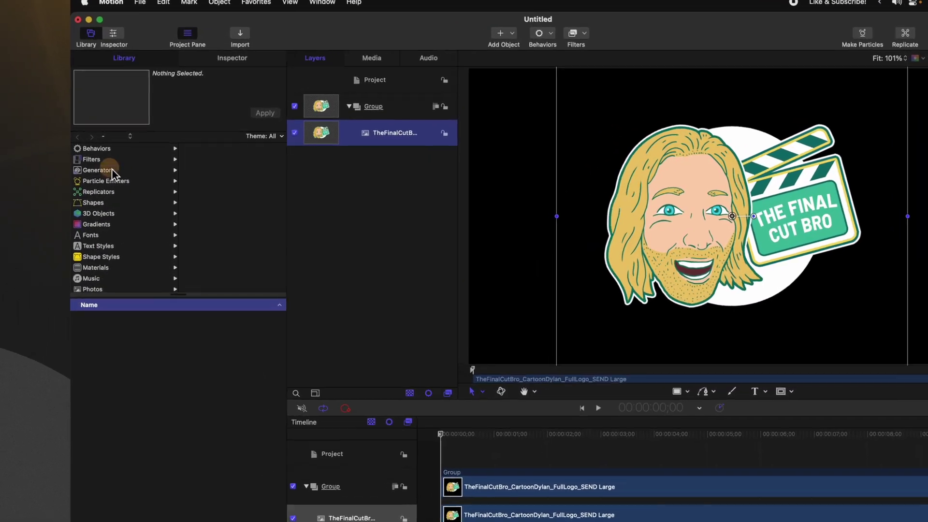
click(112, 170)
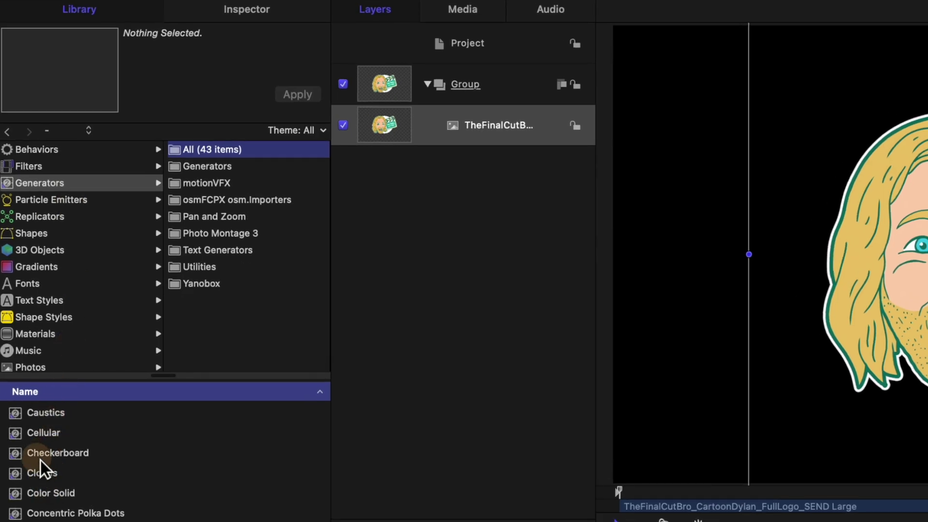
drag(38, 471, 497, 86)
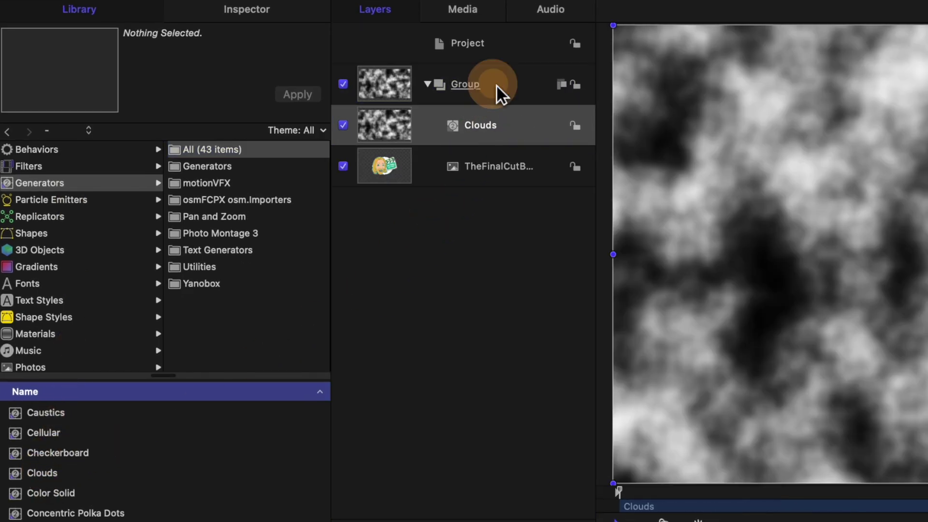
click(432, 164)
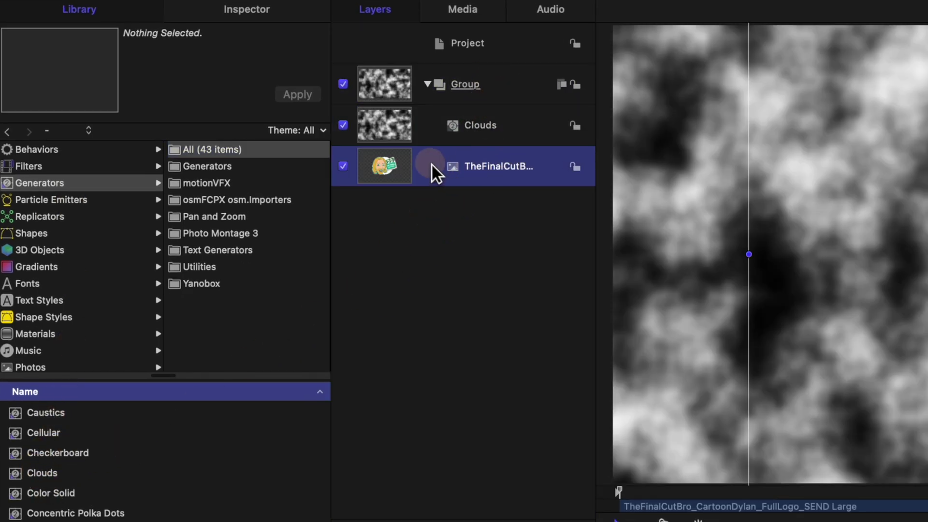
click(343, 126)
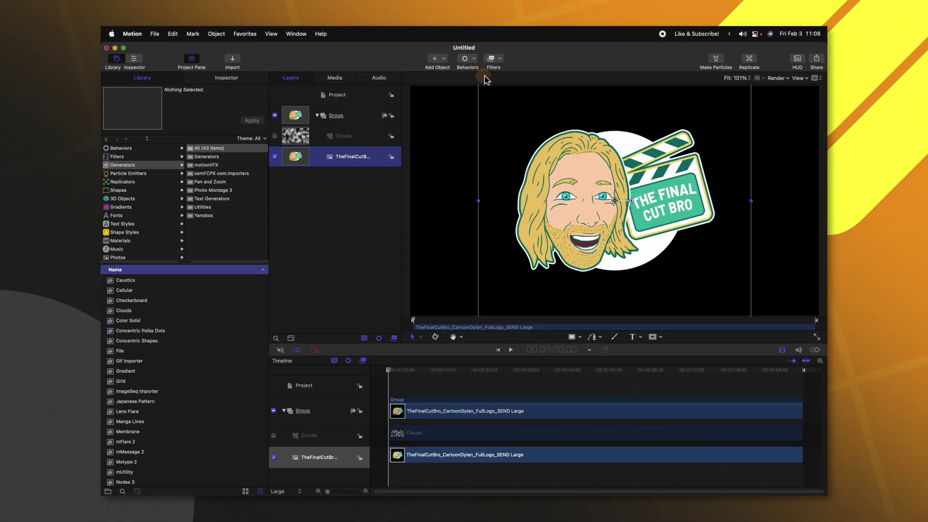
- Apply a Distortion > Bump Map filter to the logo
click(492, 59)
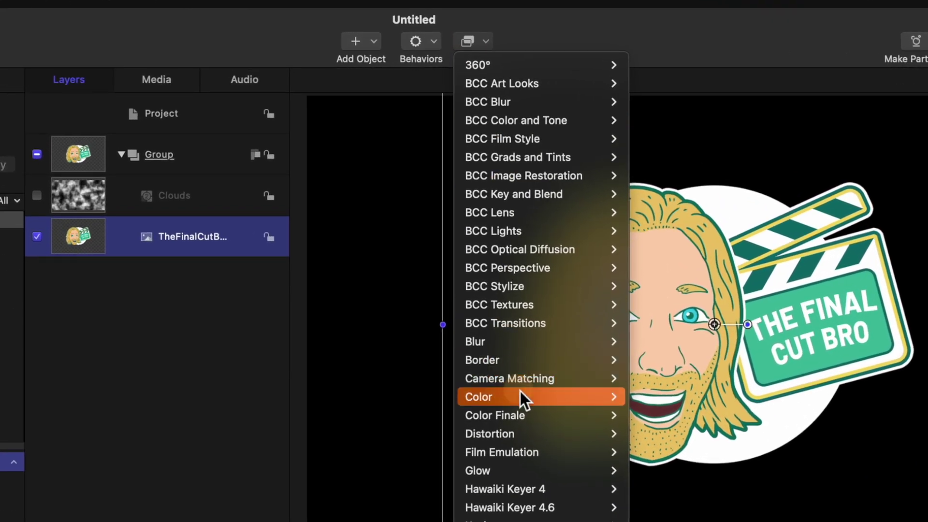
mouse_move(528, 438)
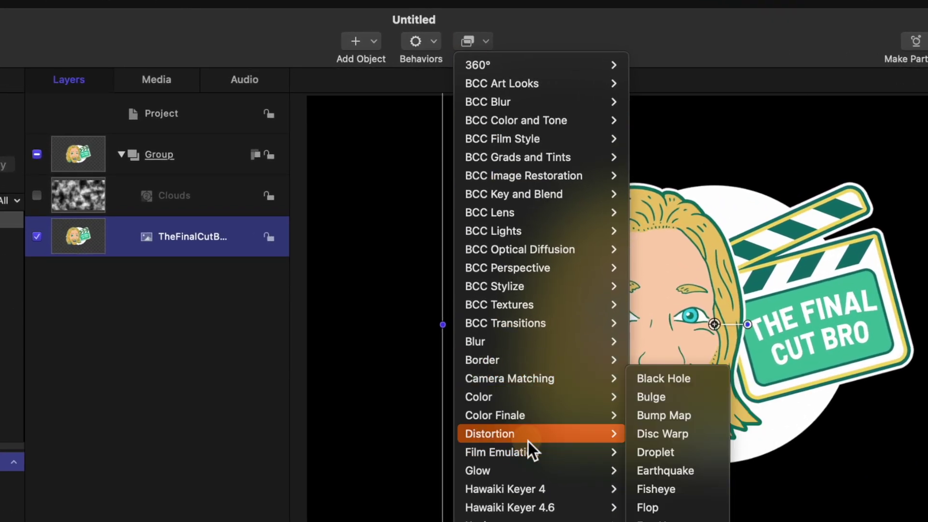
click(651, 415)
- Use Clouds as the Bump Map image, with Direction 130° and Amount 0
click(277, 40)
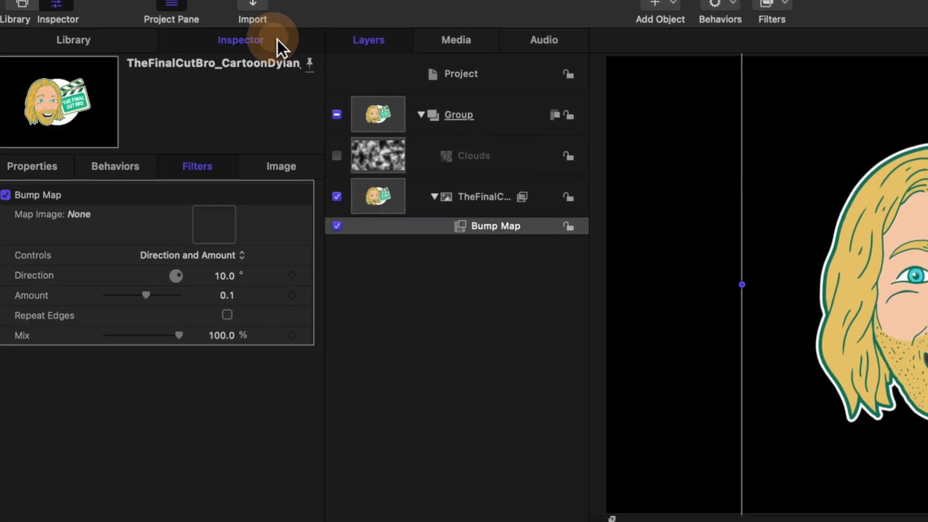
drag(398, 161, 227, 223)
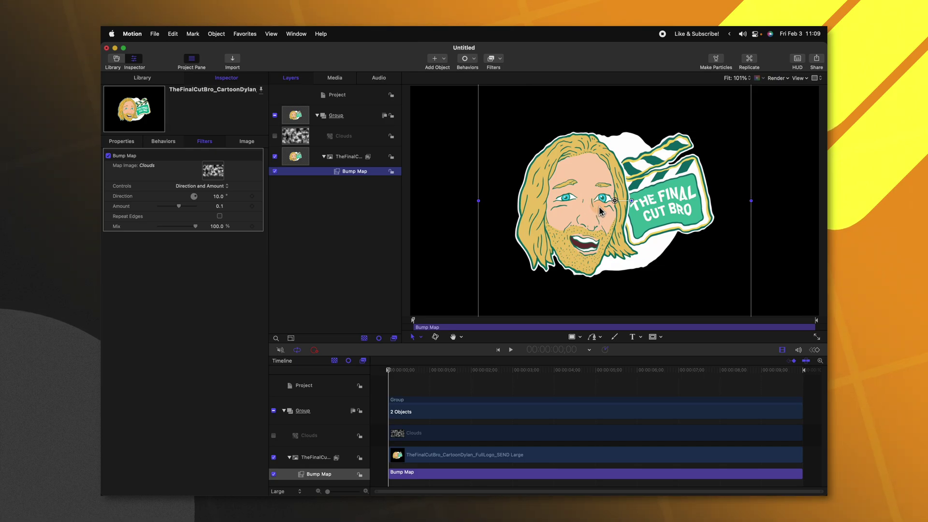
drag(216, 196, 219, 201)
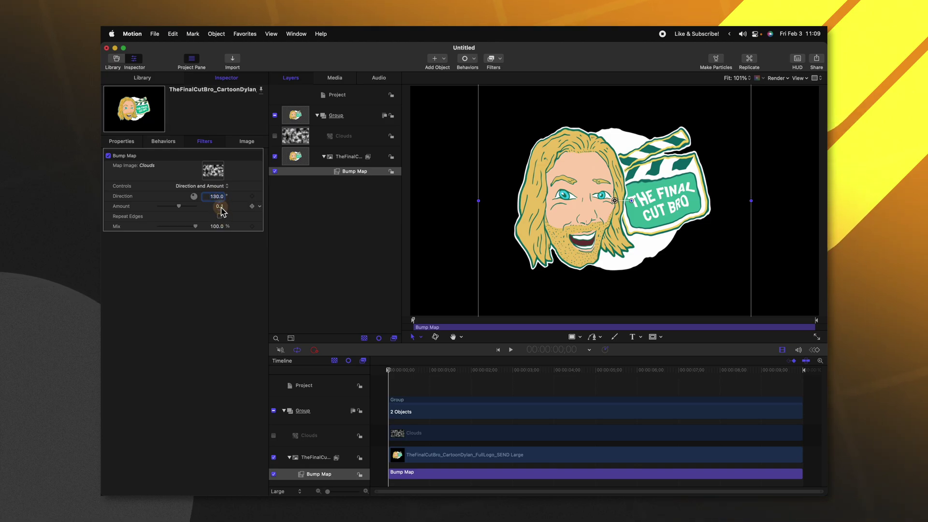
drag(223, 217, 224, 222)
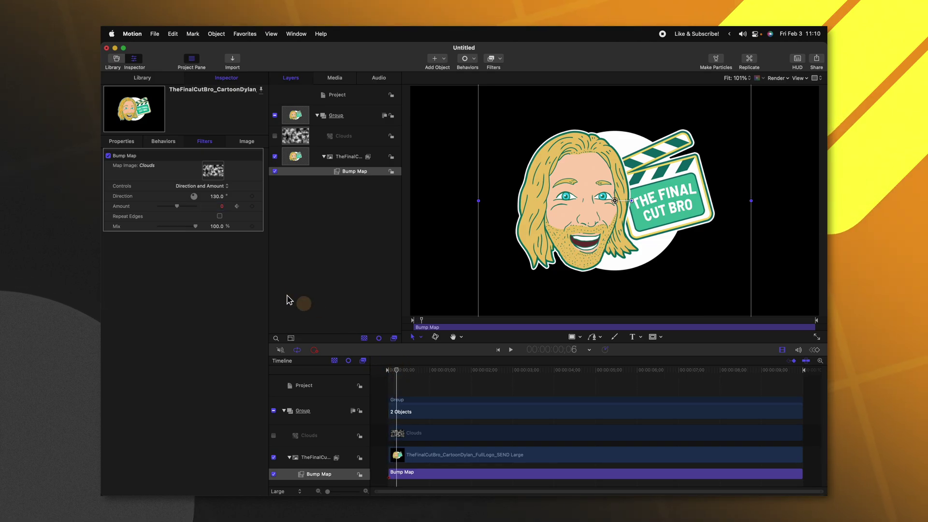
- Keyframe Amount at 0.28, set both keyframes to Ease Both, and preview the melt
drag(183, 205, 182, 207)
key(super+8)
click(399, 368)
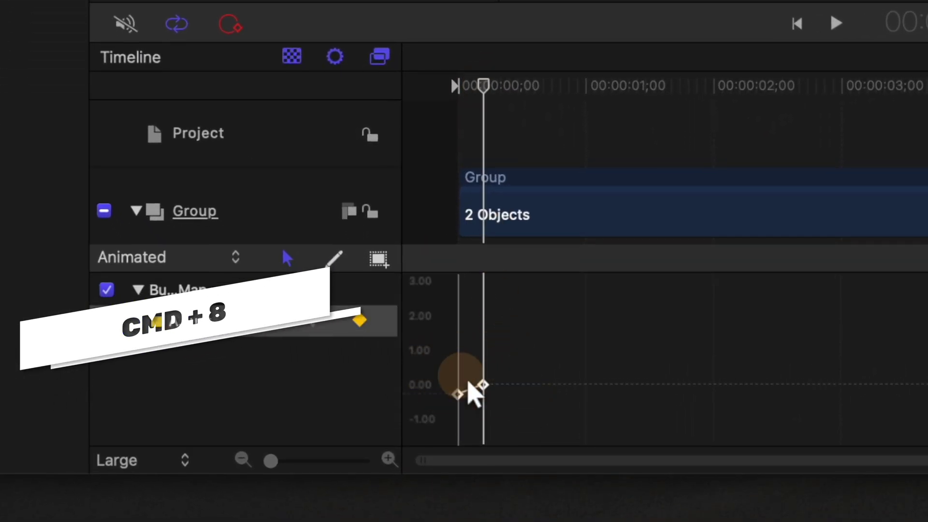
right_click(480, 385)
click(533, 334)
key(space)
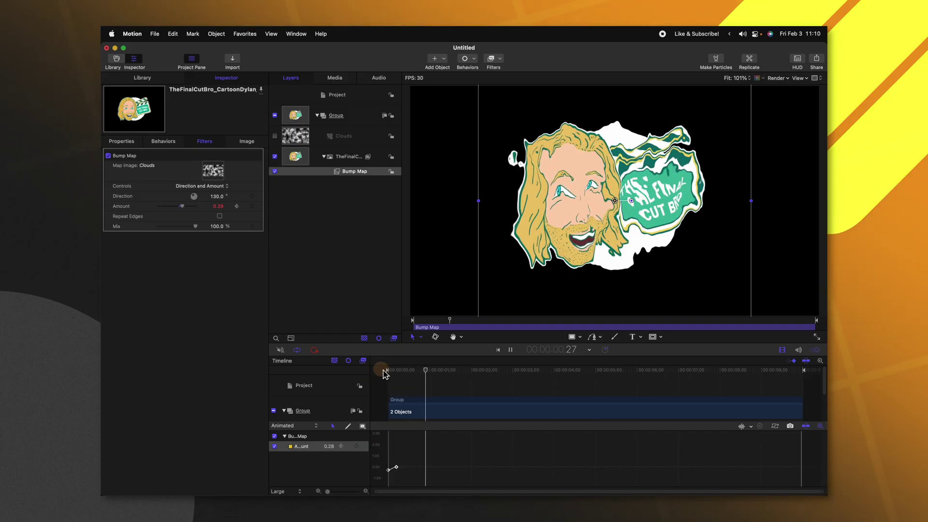
click(381, 373)
key(super+8)
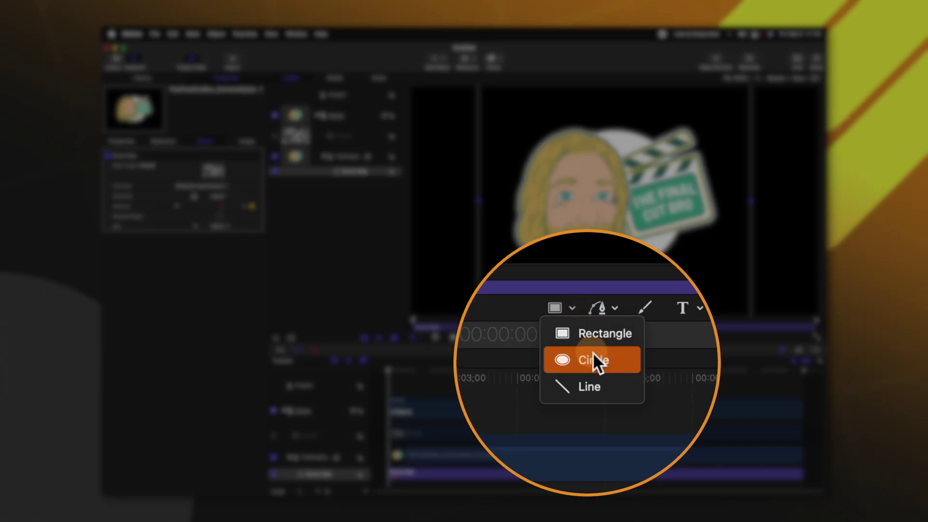
- Draw a circle on the canvas and give it a white fill
click(593, 362)
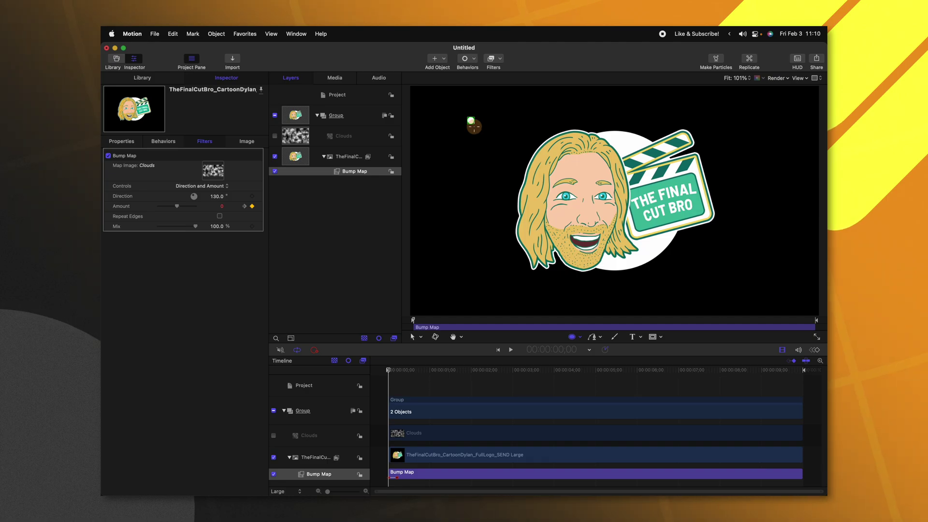
click(474, 126)
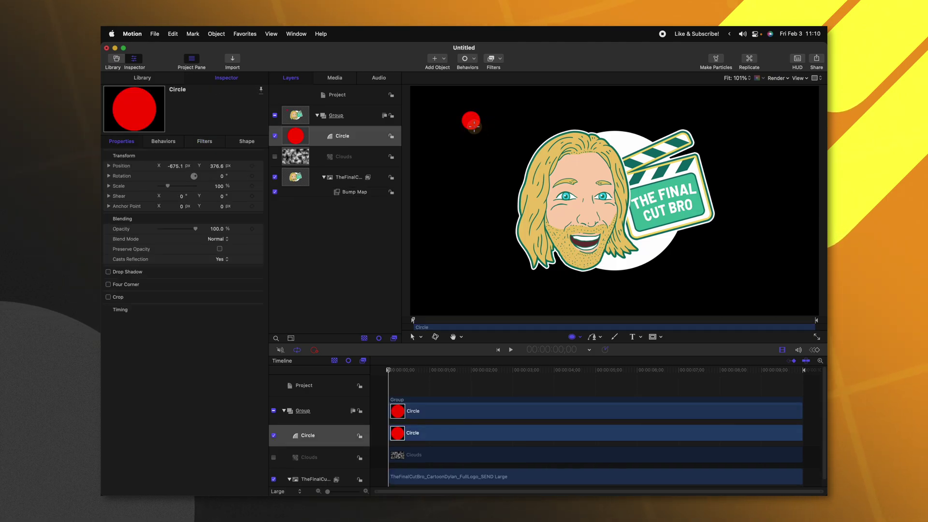
click(247, 141)
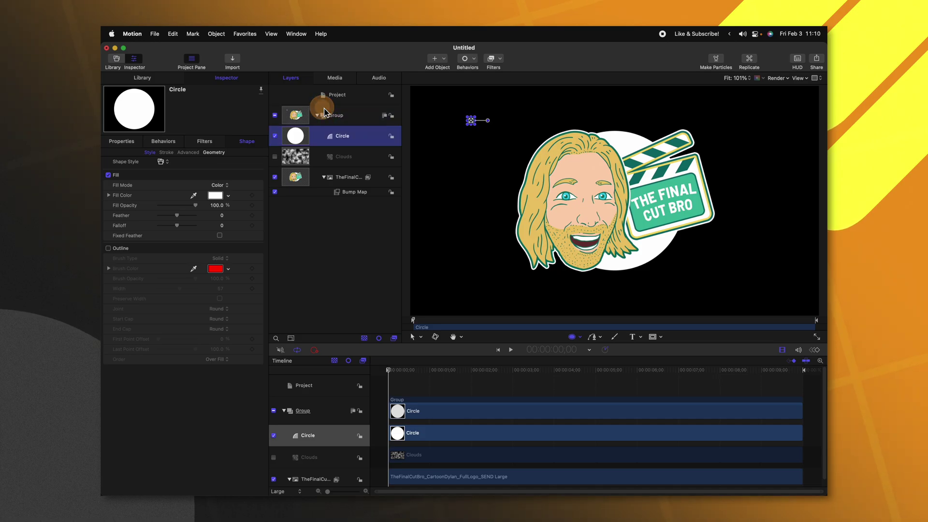
- Put the circle in its own group named 'Emitter Group'
drag(323, 112, 327, 117)
click(338, 116)
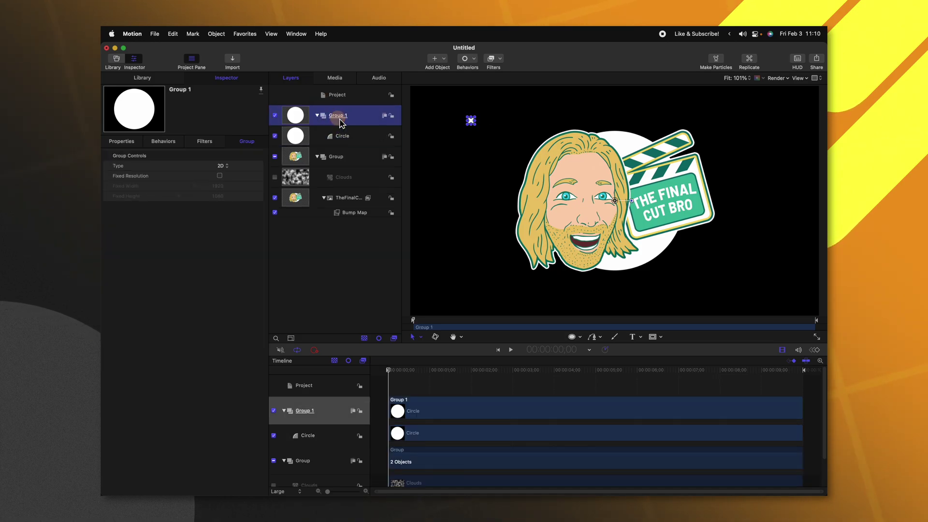
text(Emitter G)
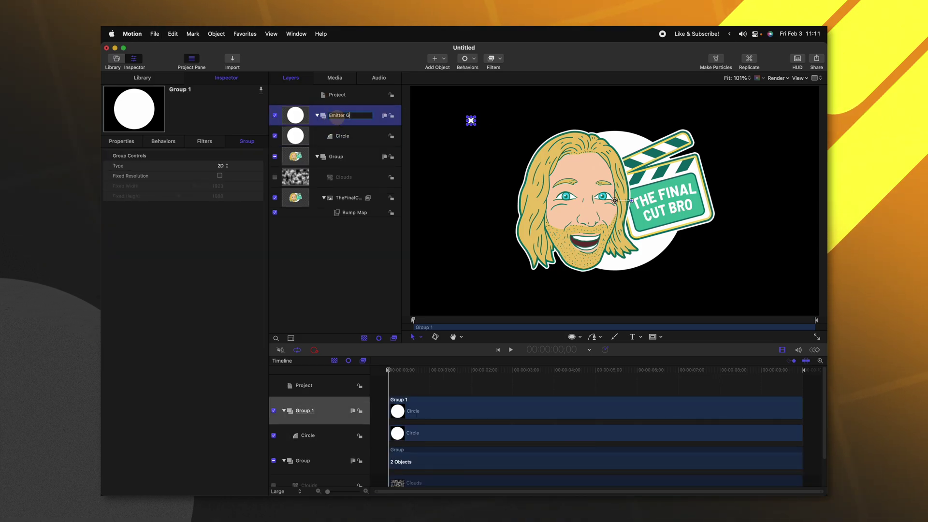
click(356, 137)
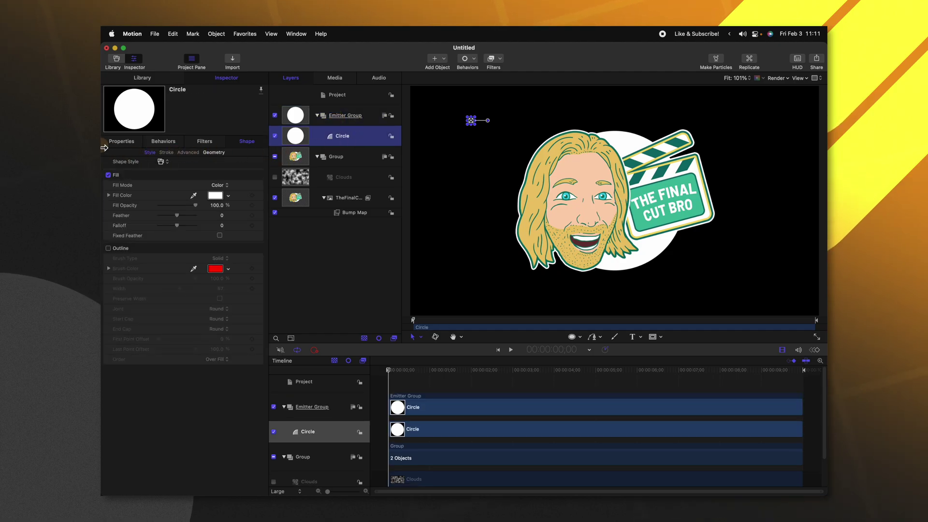
- Reset the circle's Position to 0, 0 at the canvas centre
click(121, 141)
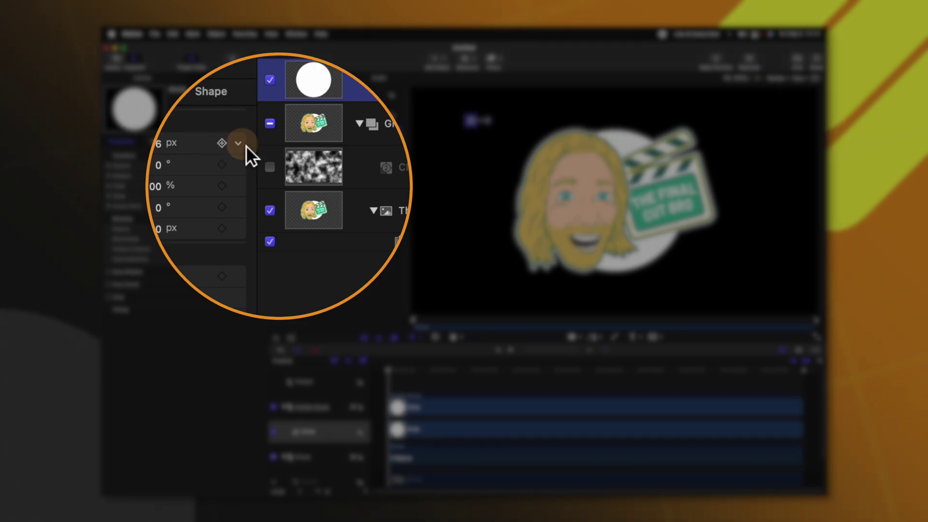
click(244, 145)
click(252, 148)
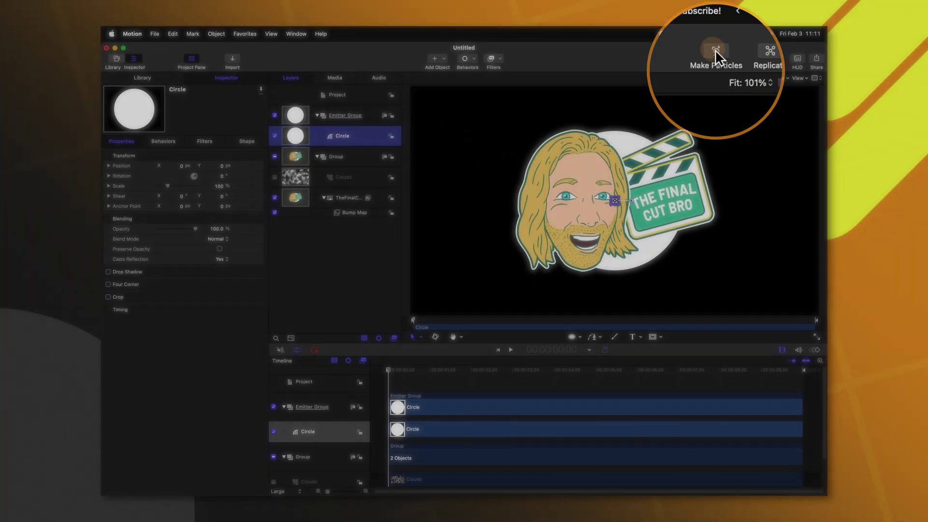
- Make Particles from the circle and scrub ahead to see the emitted particles
click(717, 58)
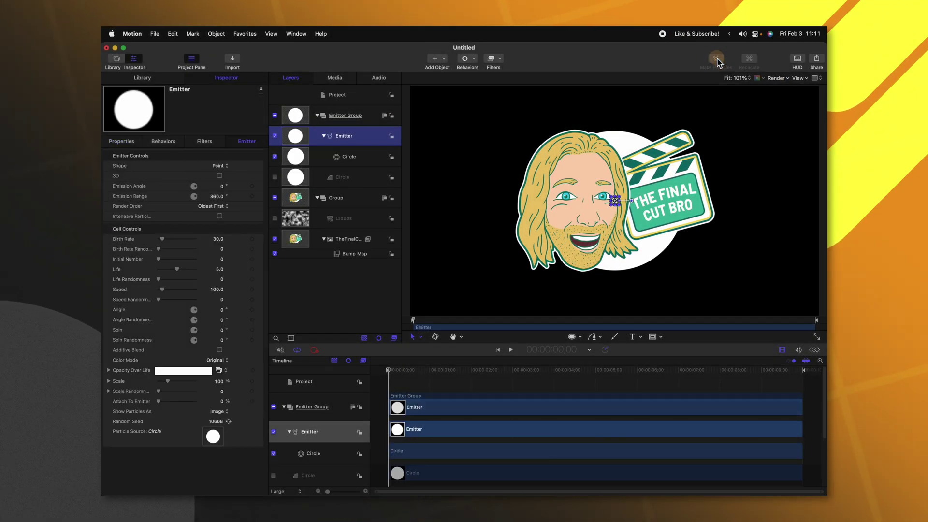
drag(415, 372, 380, 379)
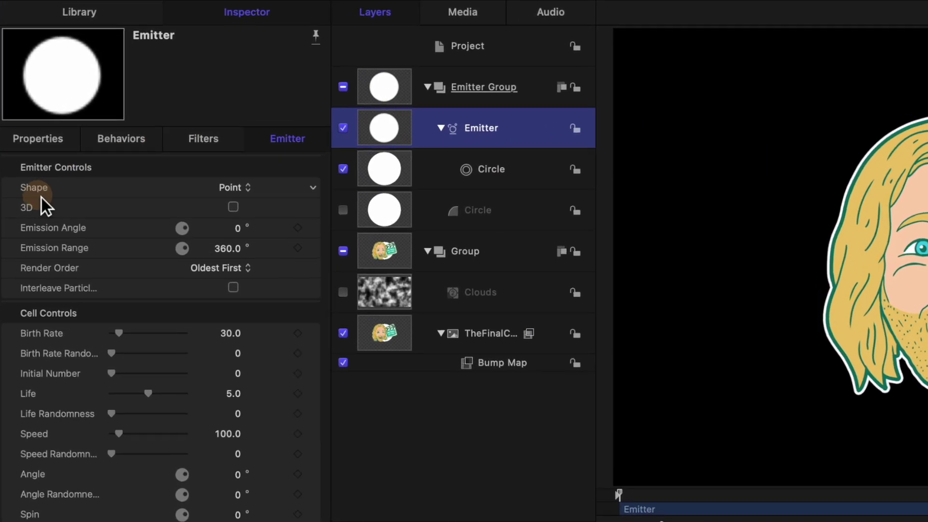
- Set the emitter Arrangement to Random Fill and raise Emission Alpha to about 73%
click(235, 192)
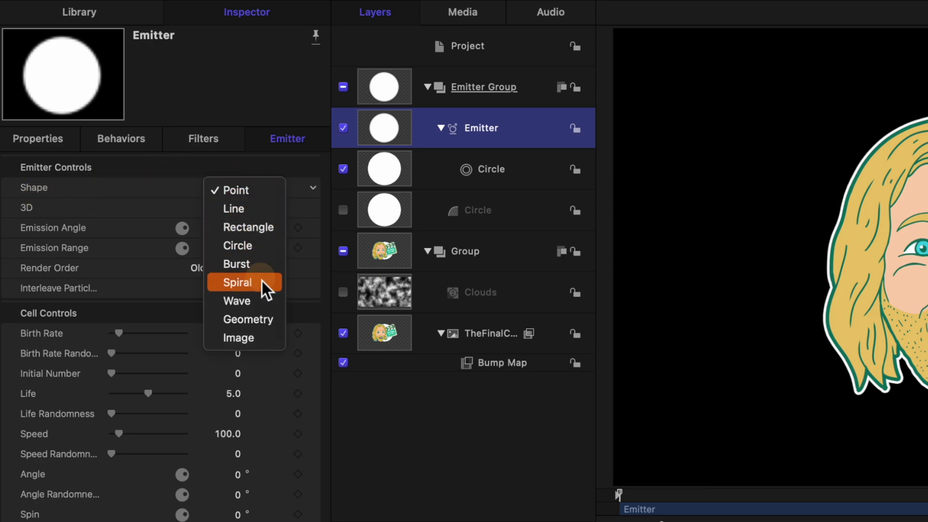
click(263, 338)
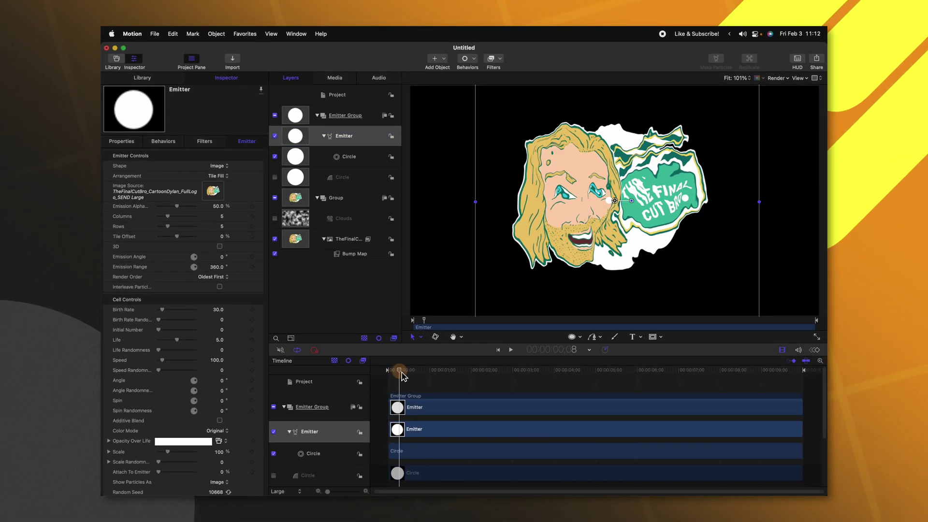
drag(401, 376, 473, 381)
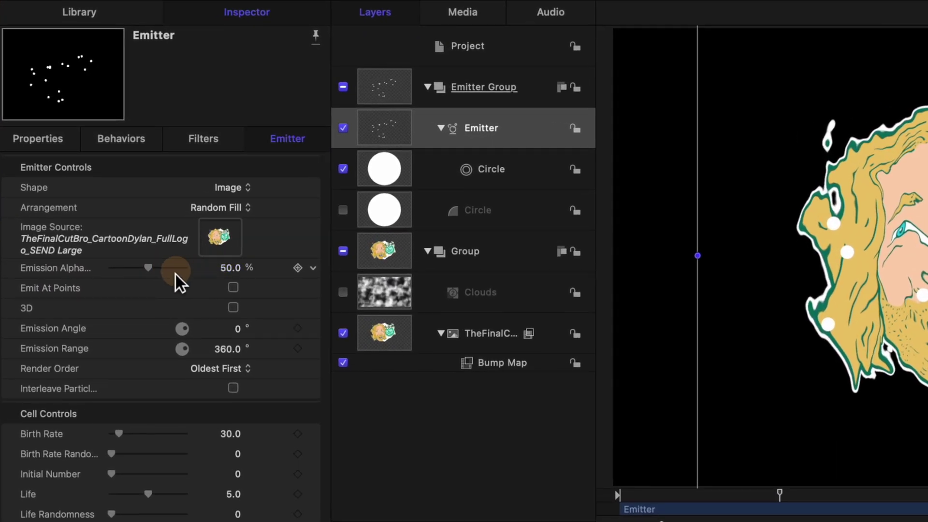
drag(151, 274, 193, 272)
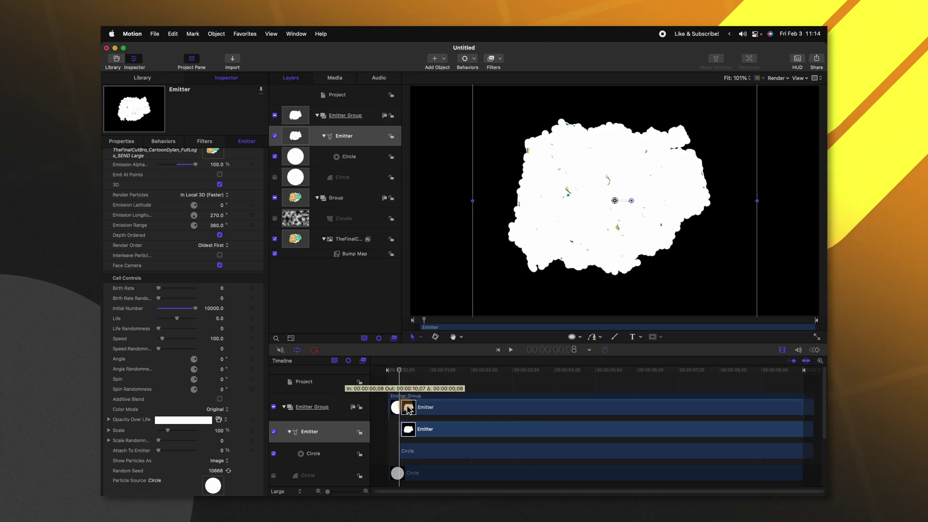
- Scrub to where particles appear and die out, then raise Life Randomness above 0
drag(410, 410, 410, 410)
click(398, 371)
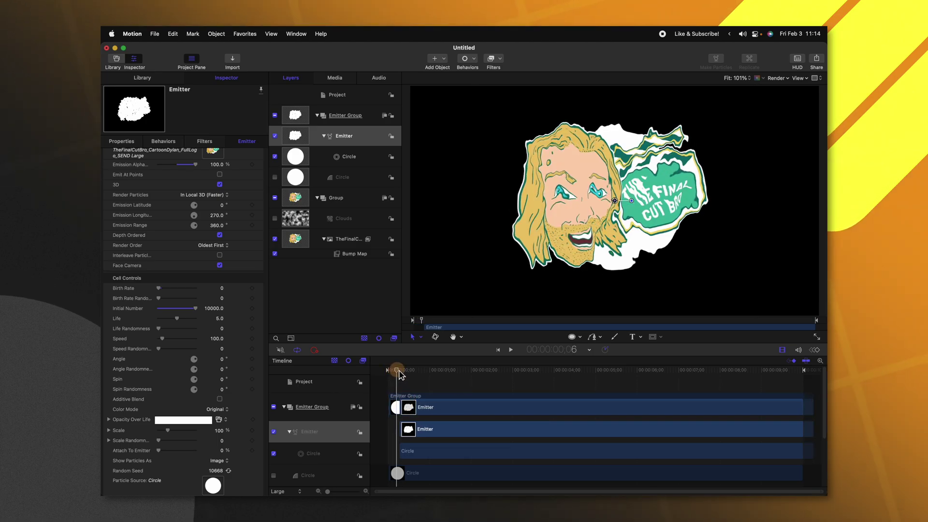
drag(401, 374, 404, 376)
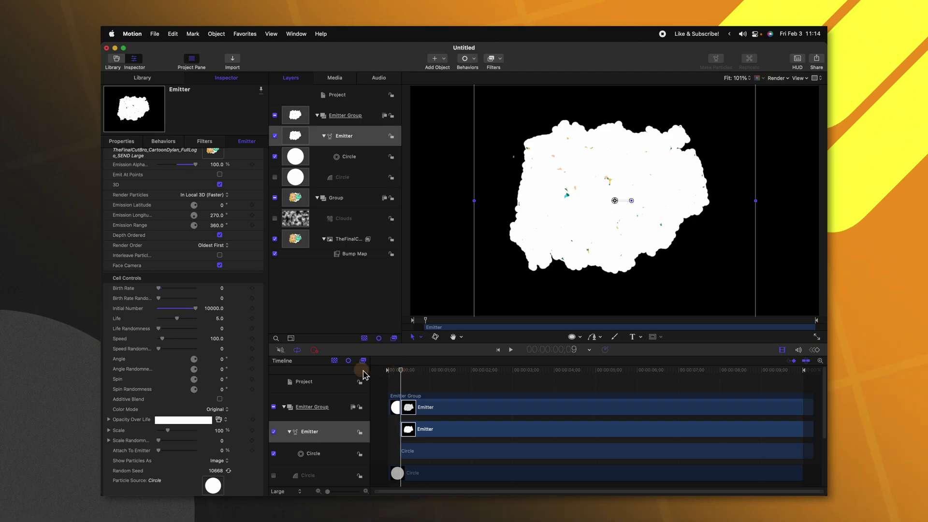
drag(364, 375, 364, 375)
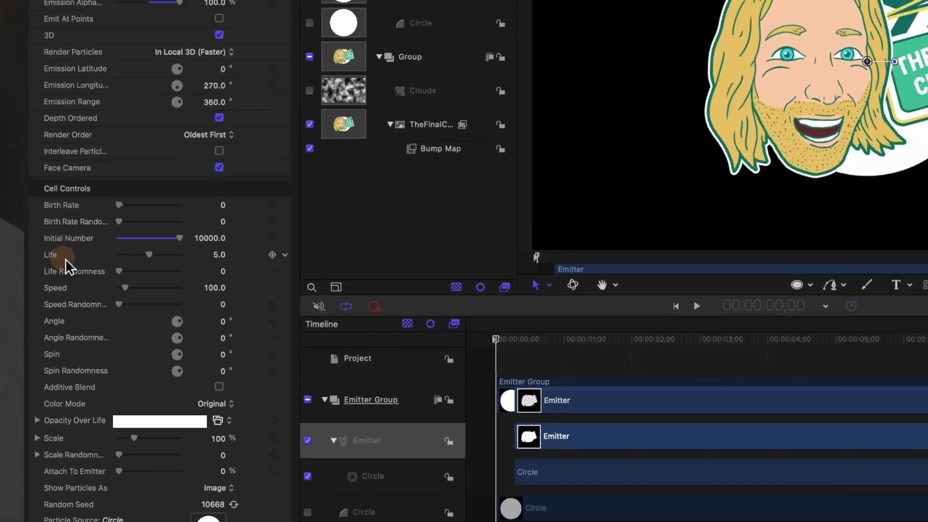
click(633, 365)
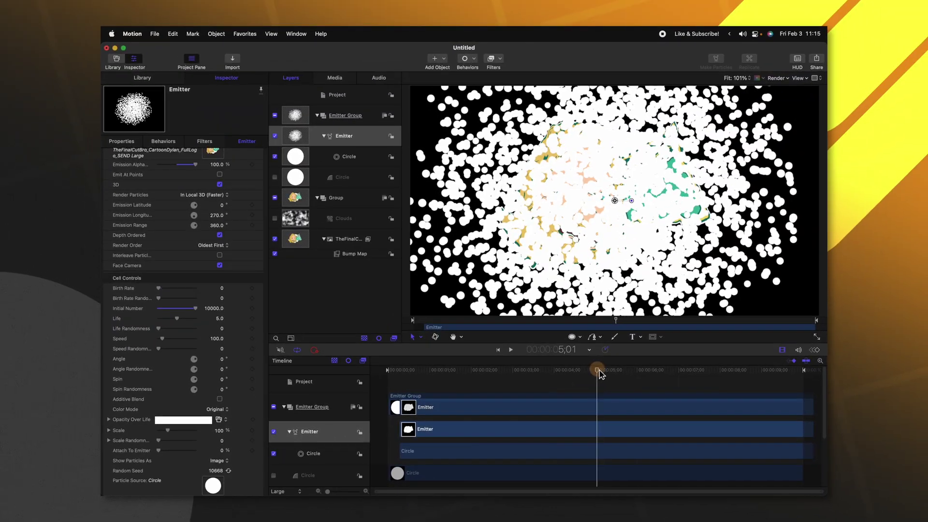
drag(599, 370, 609, 374)
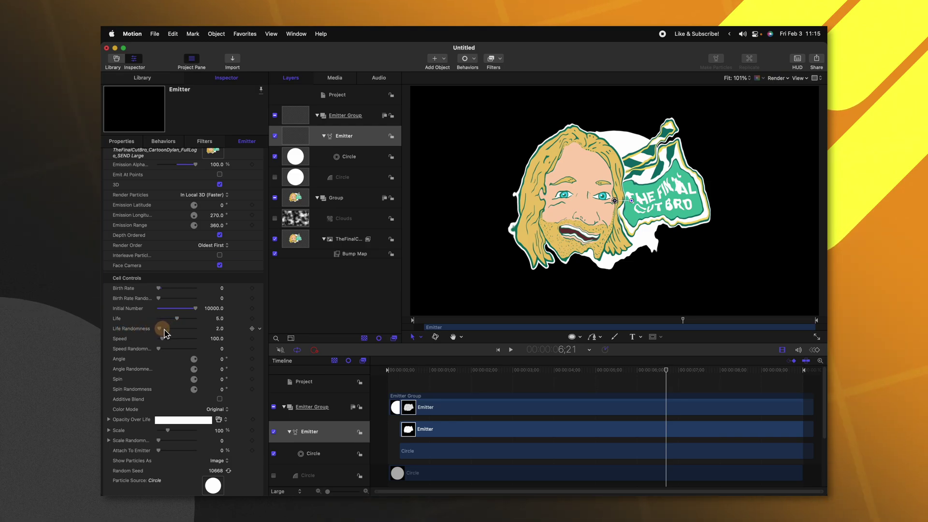
drag(162, 329, 161, 332)
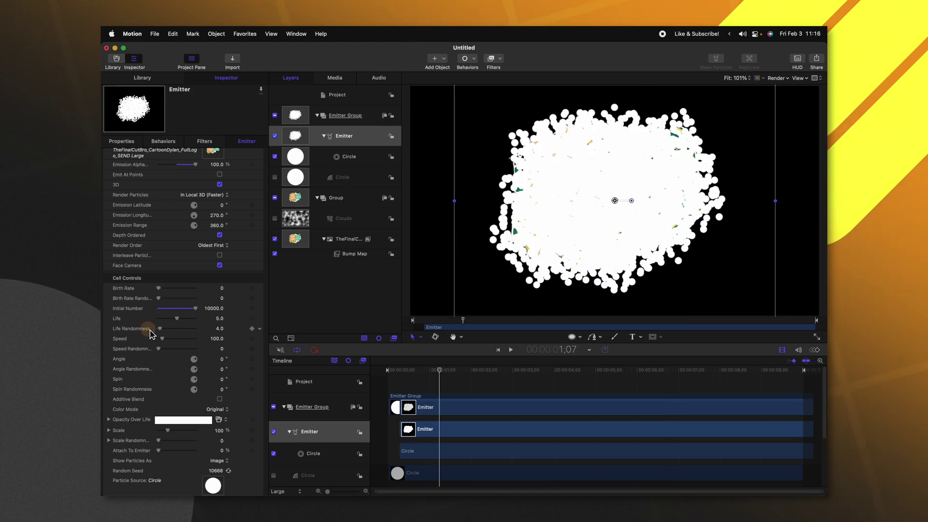
- Set Life Randomness 4.0, Speed 328 and Speed Randomness 1000, then stop the preview
drag(150, 329, 134, 349)
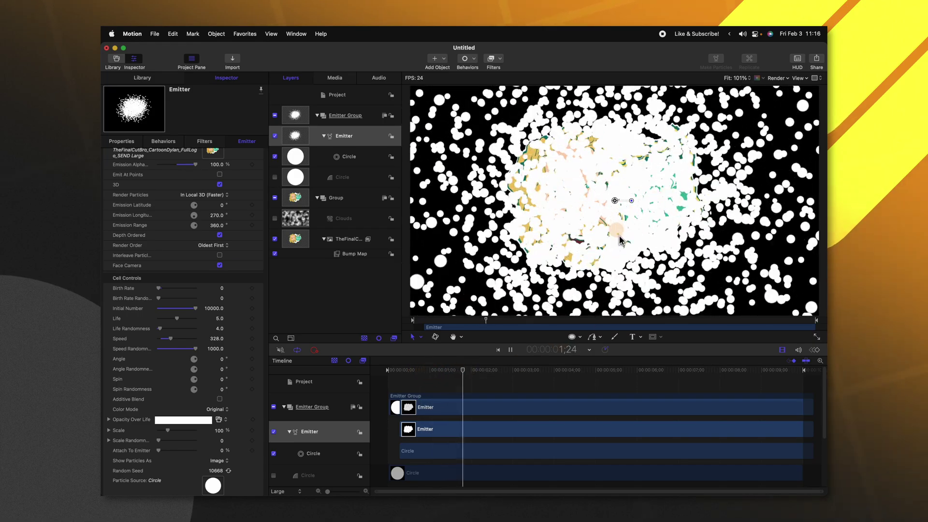
key(Home)
key(space)
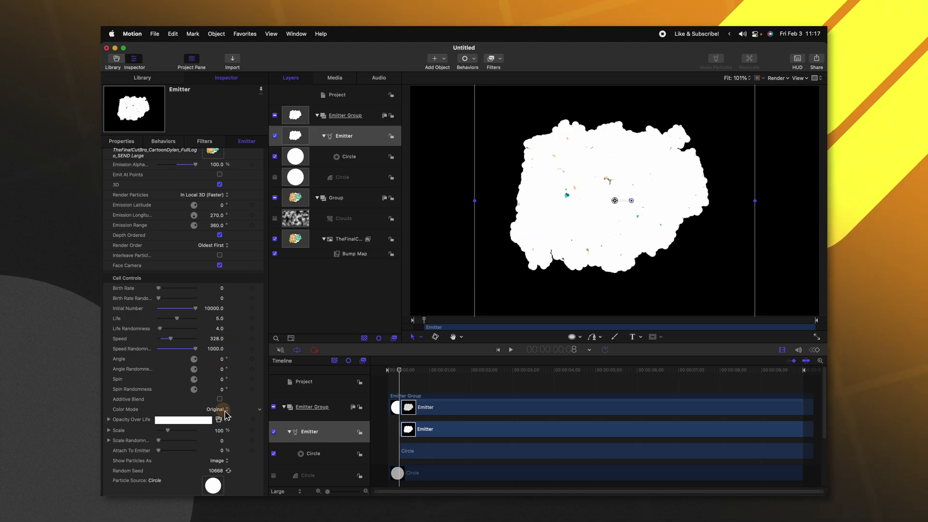
- Set the emitter's Color Mode to Take Image Color
click(227, 448)
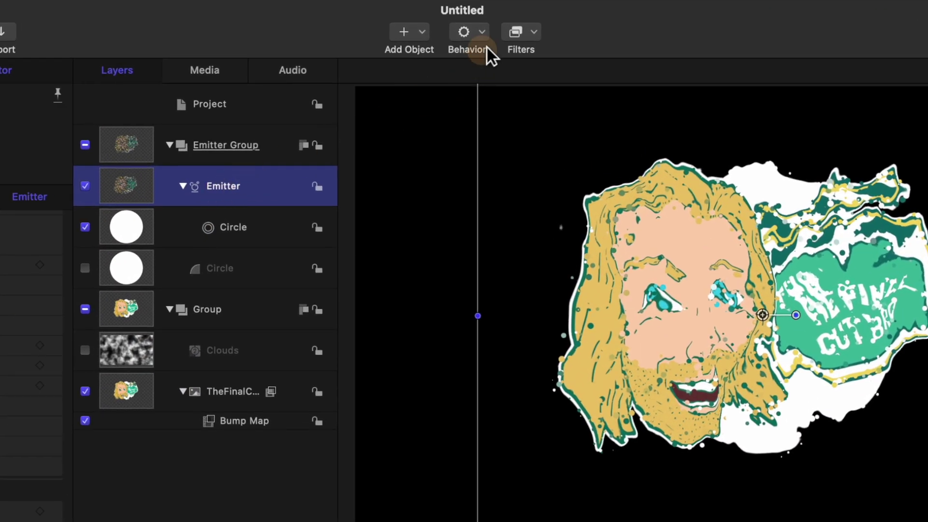
- Add Scale Over Life to the particles, shrinking them from 100% at birth to 0% at death
click(485, 37)
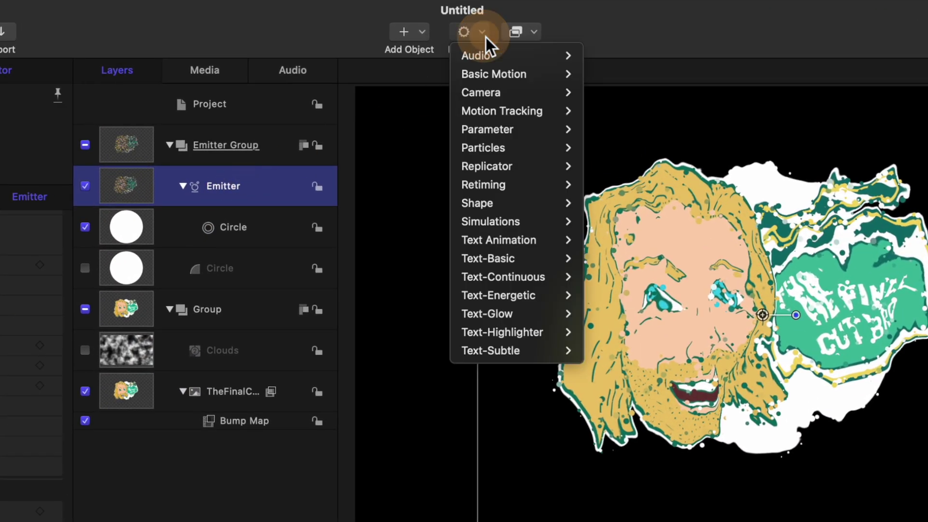
mouse_move(511, 145)
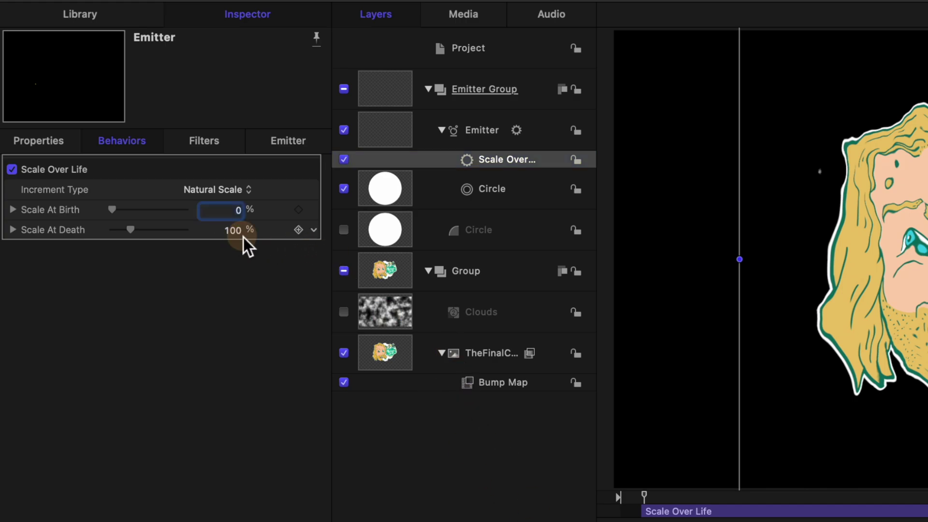
text(100)
key(Return)
click(233, 231)
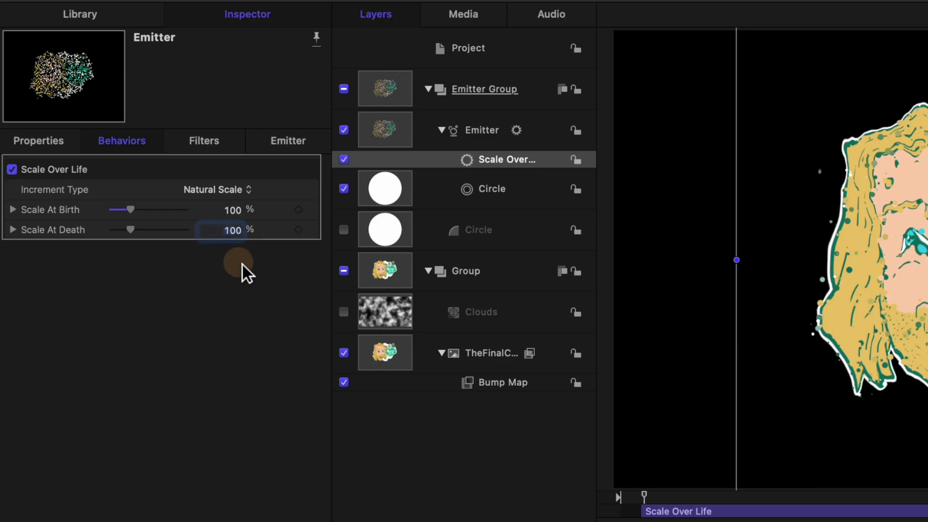
text(0)
key(Return)
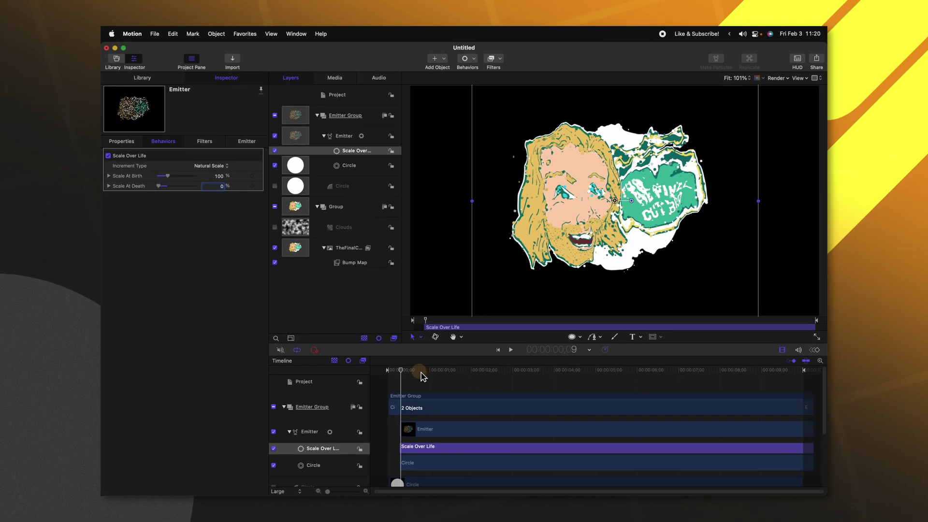
drag(415, 373, 611, 371)
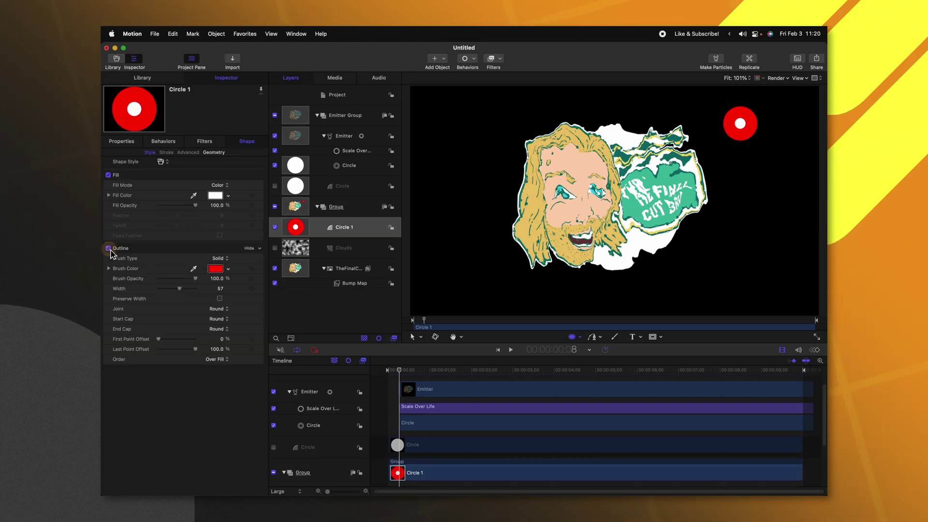
- Remove the new circle's red outline and rename its layer Orbiter
click(108, 249)
double_click(344, 227)
text(Attractor)
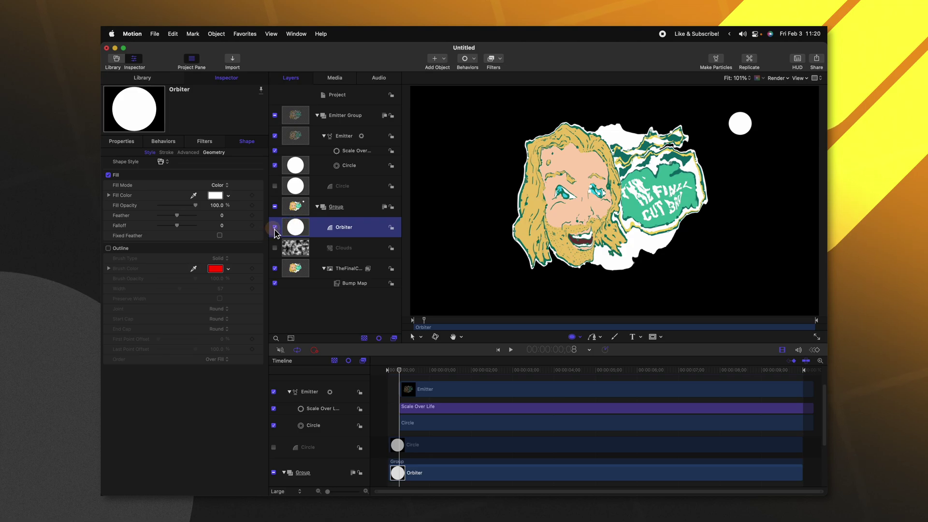
- Add an Orbit Around behaviour to the emitter with Orbiter as its target object
click(349, 136)
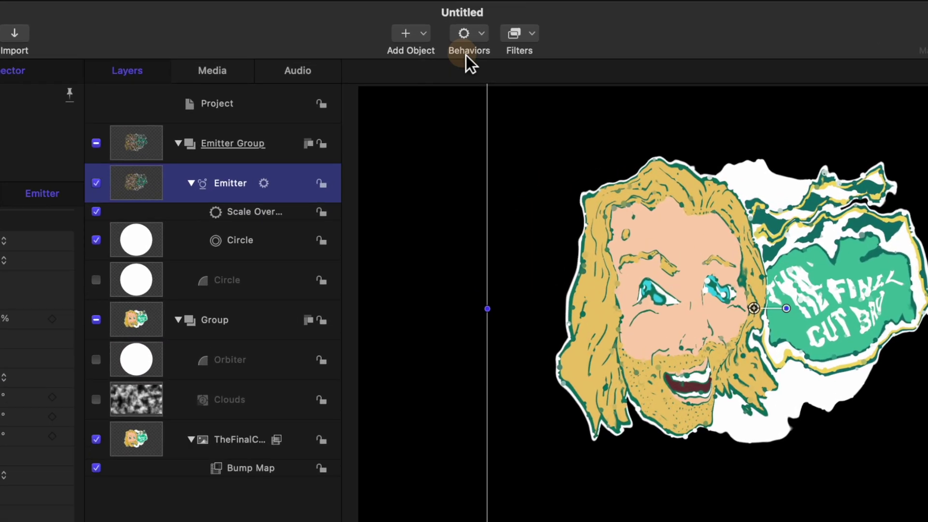
click(466, 58)
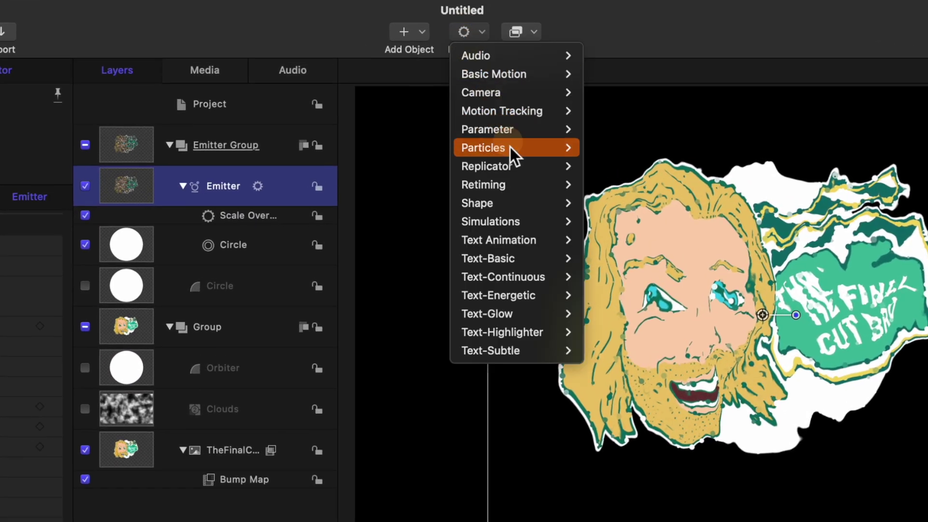
mouse_move(531, 222)
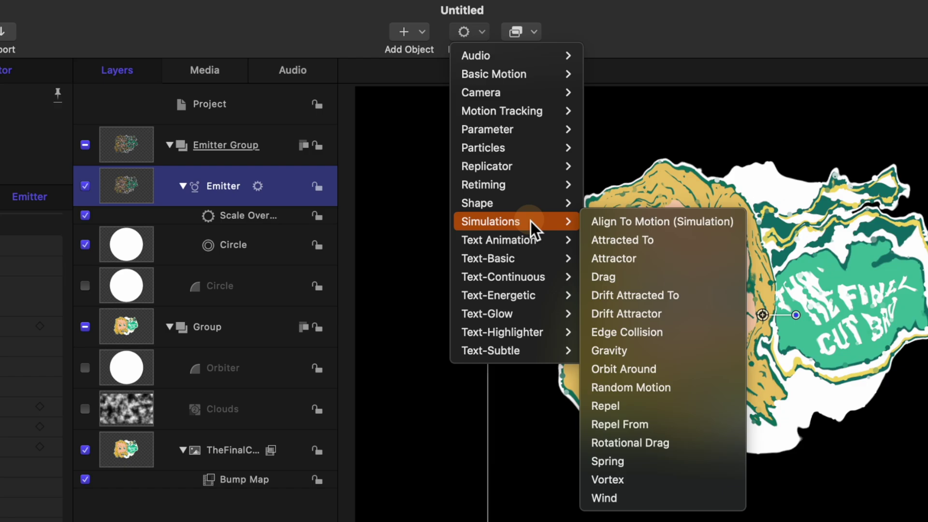
click(662, 370)
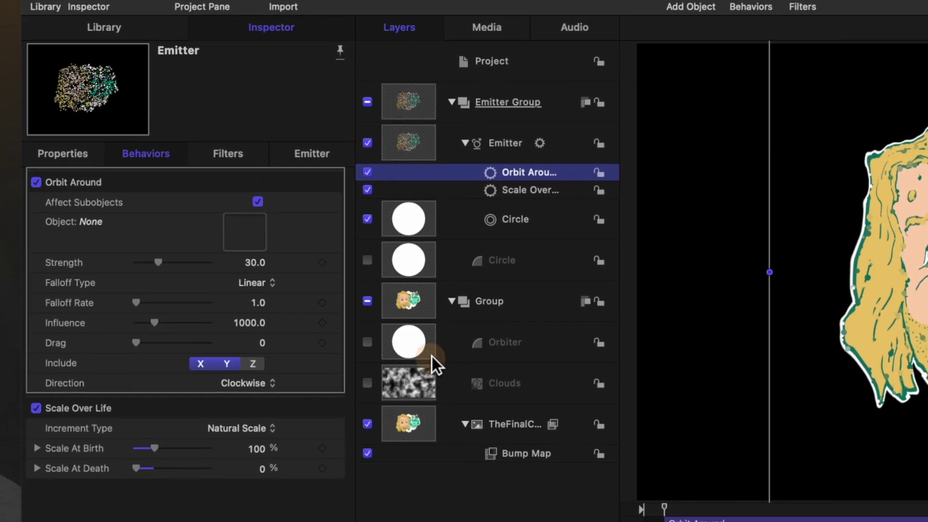
drag(433, 356, 245, 232)
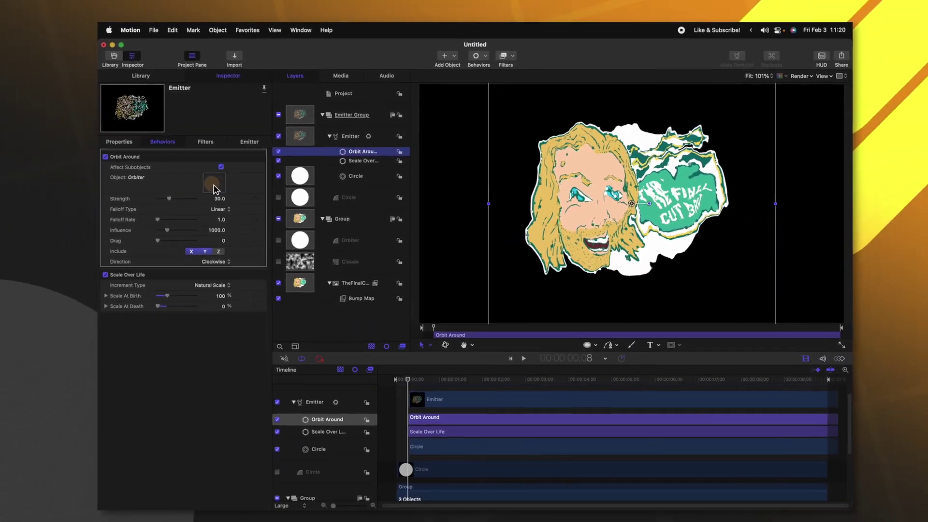
click(399, 296)
drag(423, 375, 476, 370)
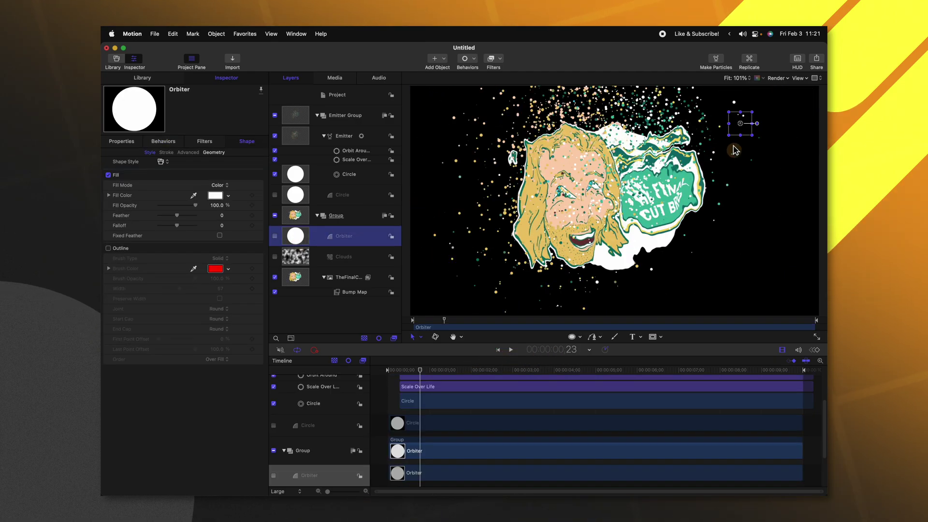
- Move the Orbiter lower on the canvas and preview the resulting orbit
drag(746, 154, 731, 193)
drag(438, 370, 532, 382)
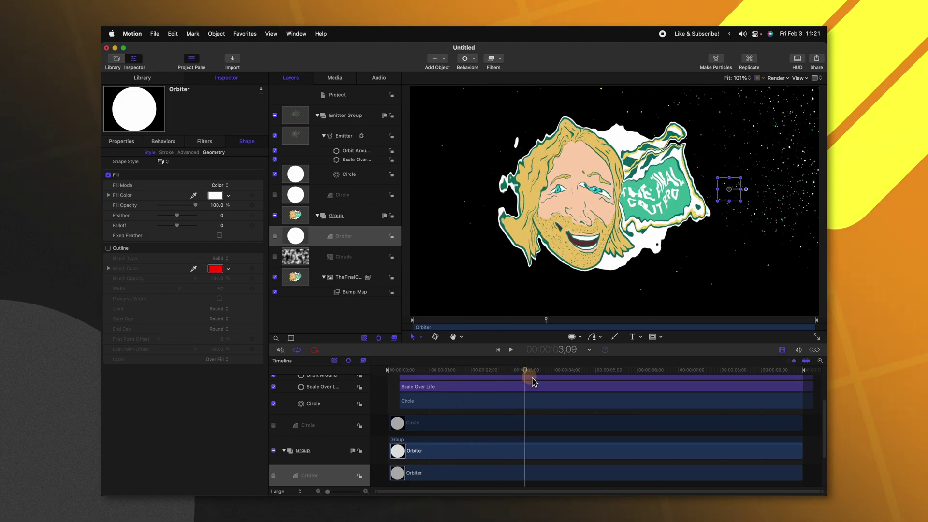
click(354, 153)
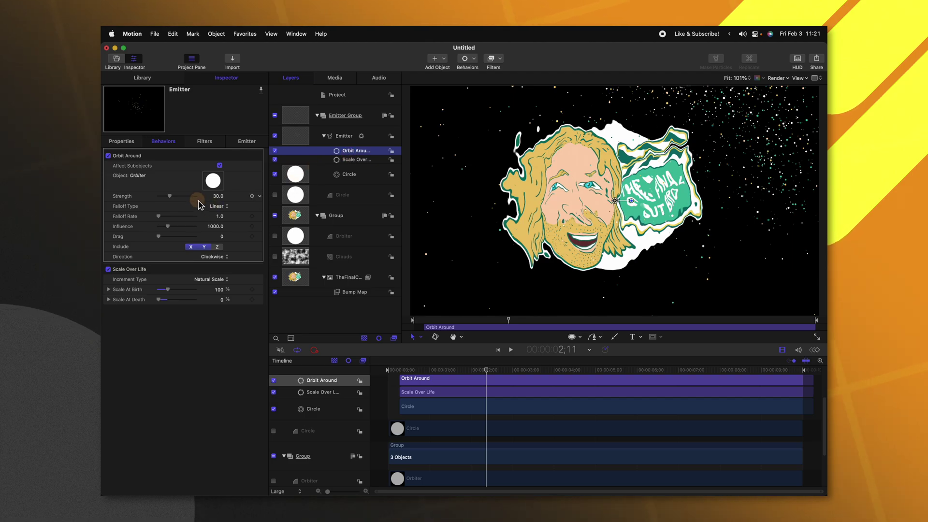
- Set the Orbit Around Strength to 54 and Influence to 740, checking the swirl over time
drag(169, 196, 177, 196)
click(446, 371)
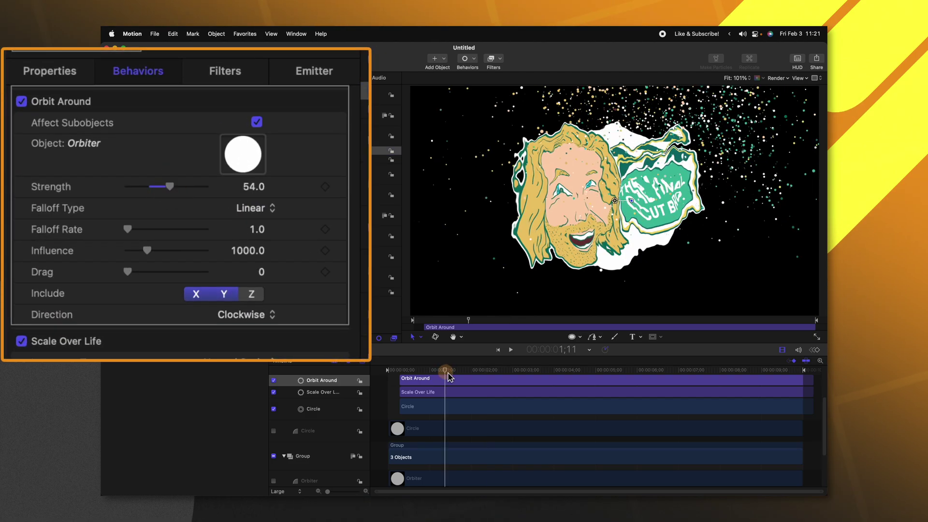
drag(448, 371, 512, 371)
mouse_move(147, 250)
mouse_down()
mouse_move(162, 253)
mouse_move(143, 251)
mouse_up()
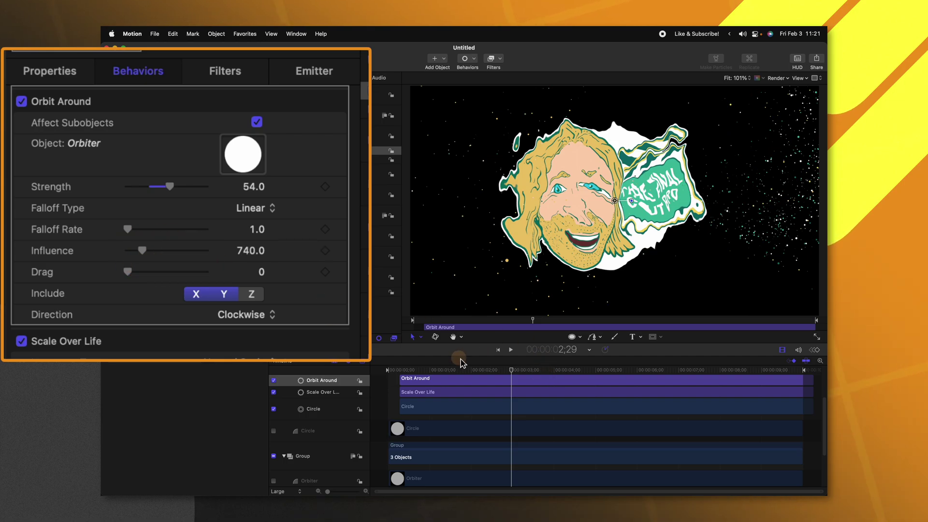
drag(463, 372, 516, 370)
- Duplicate the Orbit Around behaviour and the Orbiter layer, aiming the copied behaviour at Orbiter copy
click(347, 154)
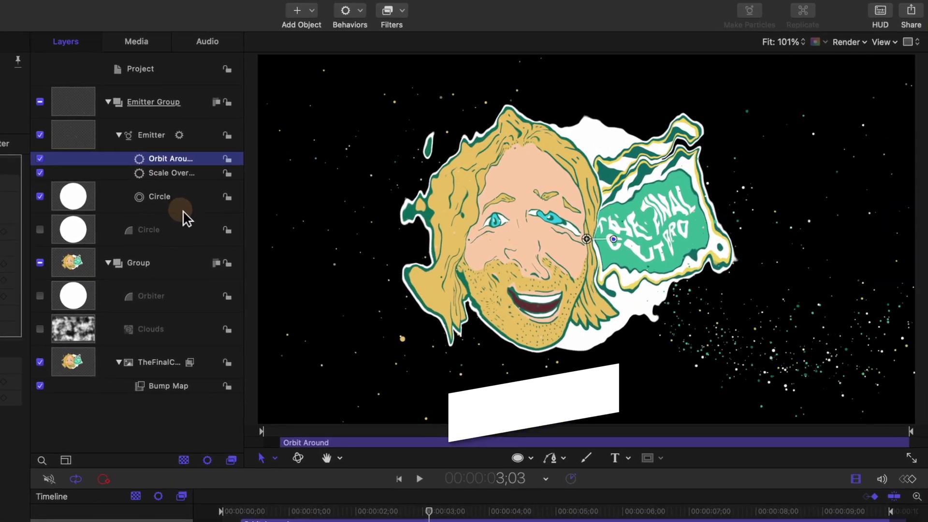
key(super+d)
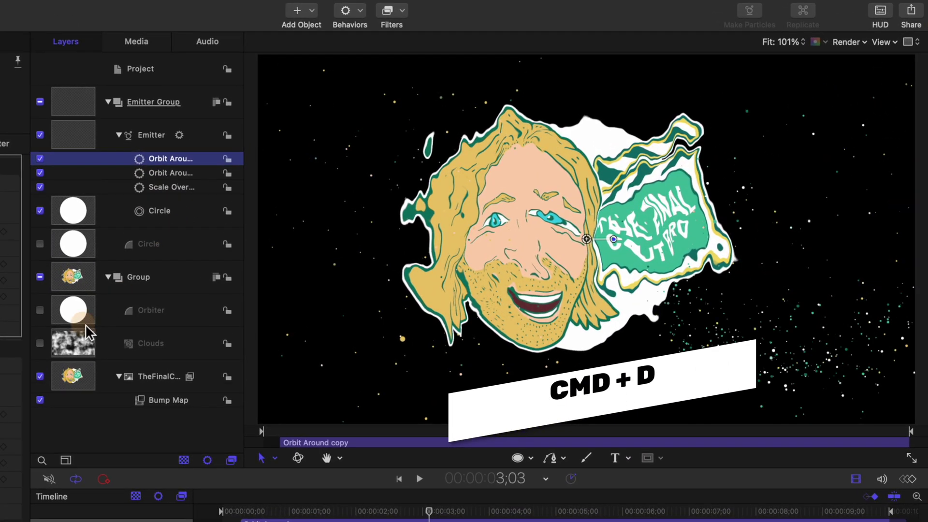
click(85, 324)
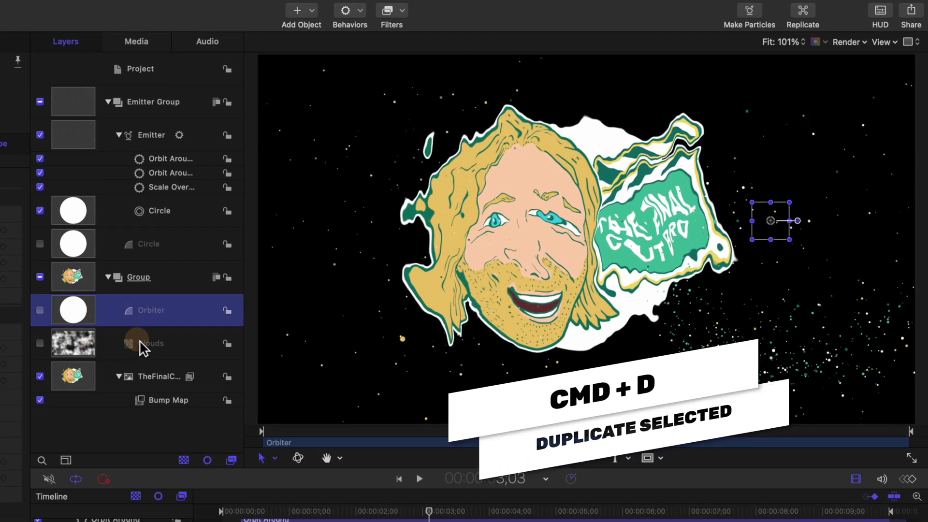
key(super+d)
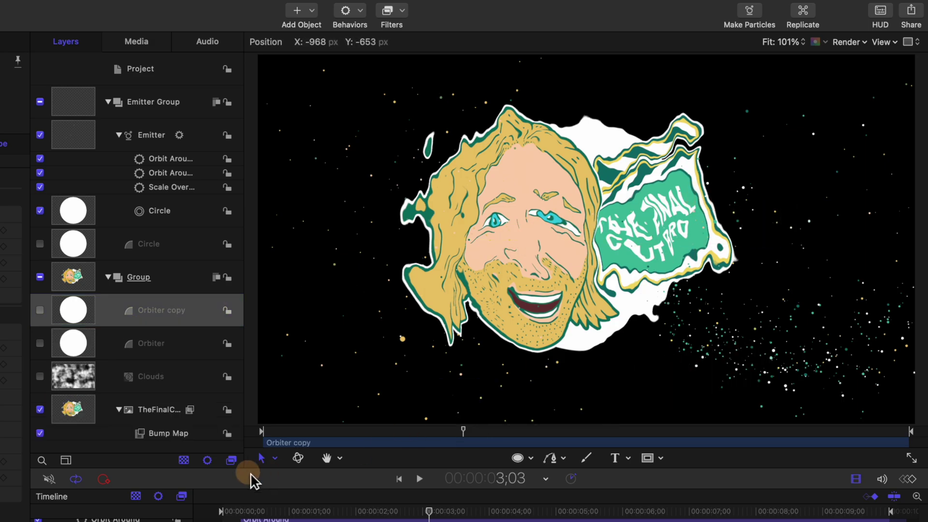
click(168, 161)
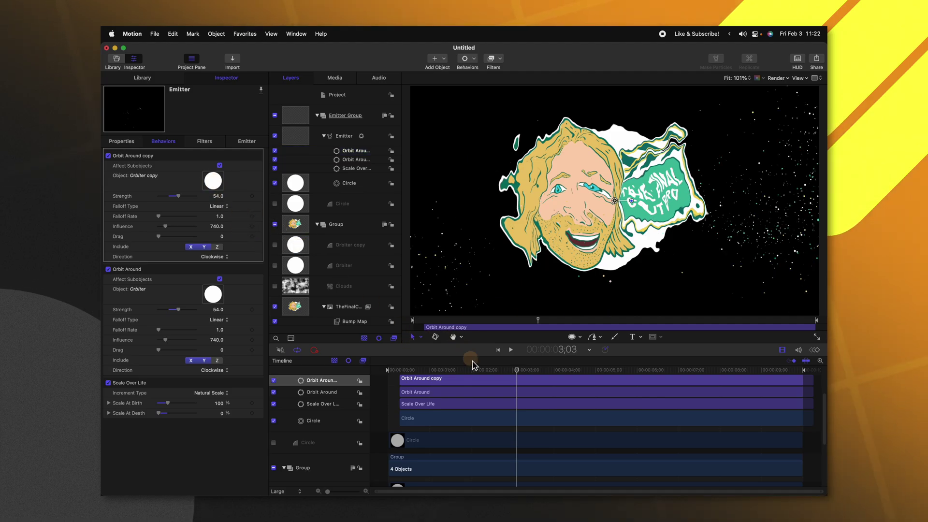
mouse_move(472, 370)
mouse_down()
mouse_move(415, 376)
mouse_move(482, 360)
mouse_up()
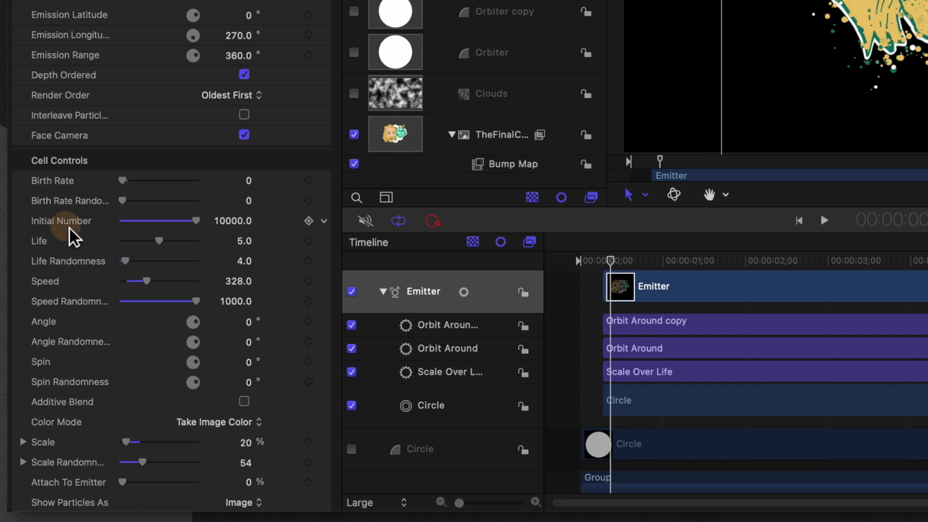
- Enter 50000 as the emitter's Initial Number
click(234, 225)
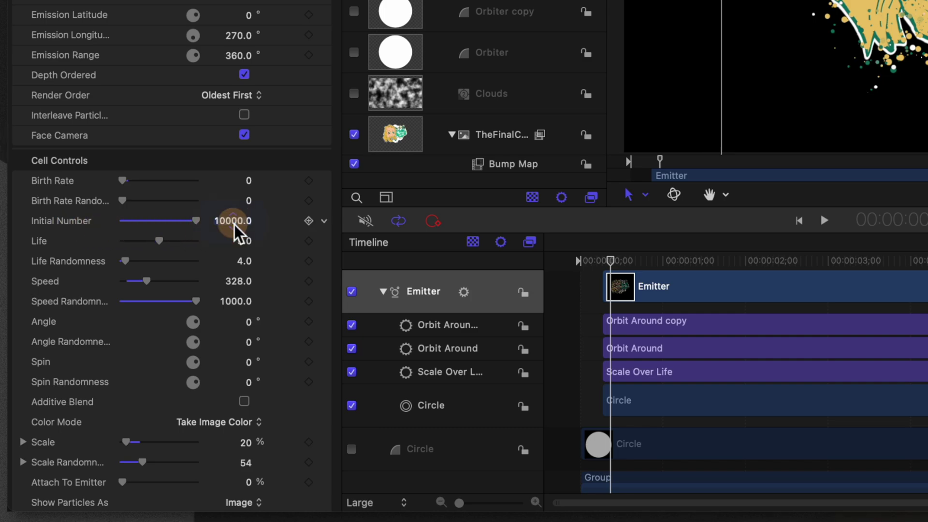
text(500)
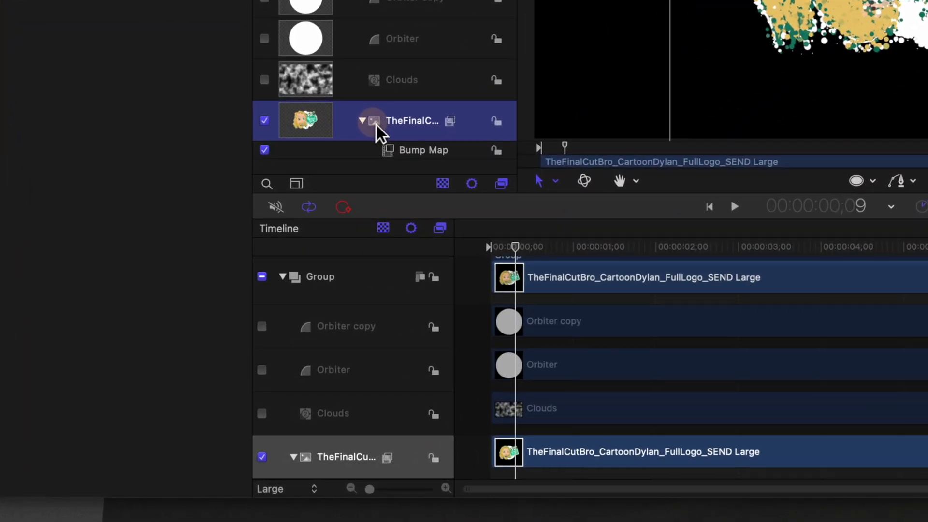
- Set the logo image layer's out point at frame 5 and preview the particle-filled frames after it
key(o)
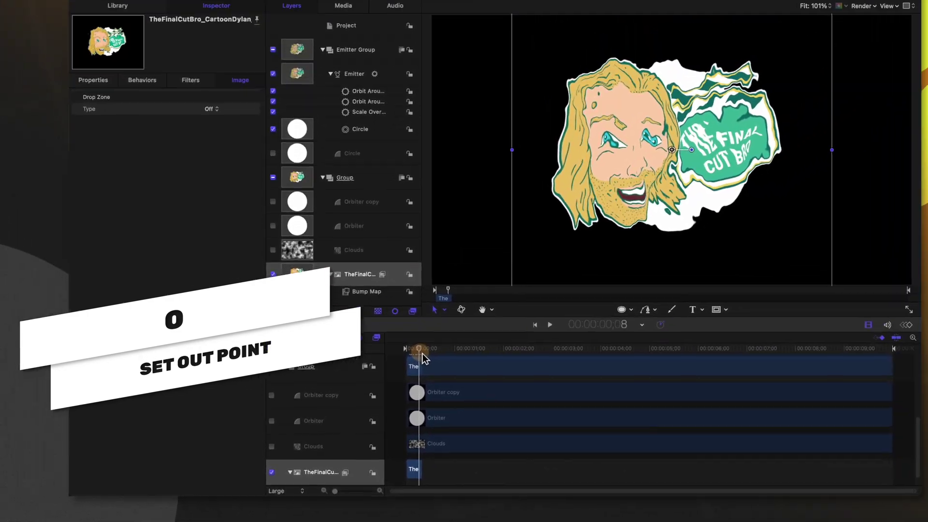
drag(423, 353, 498, 375)
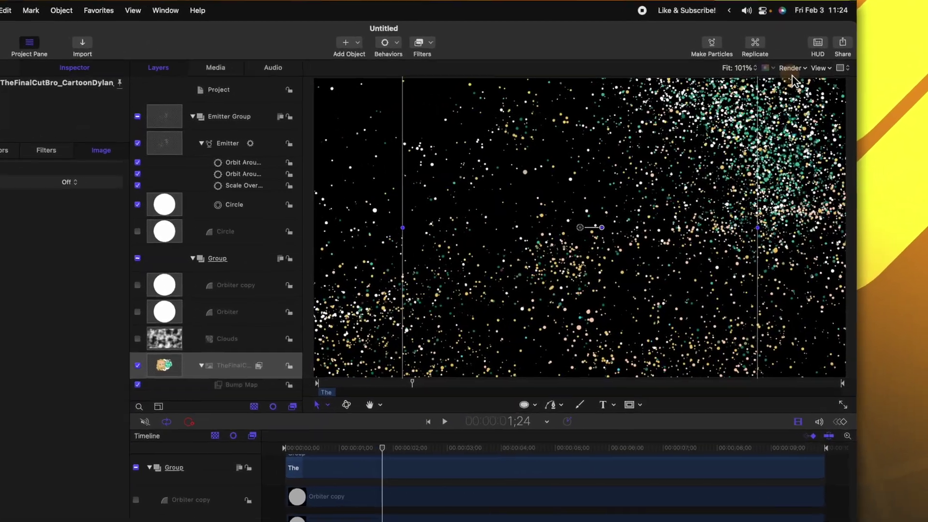
- Turn on Motion Blur from the canvas Render pop-up
click(791, 68)
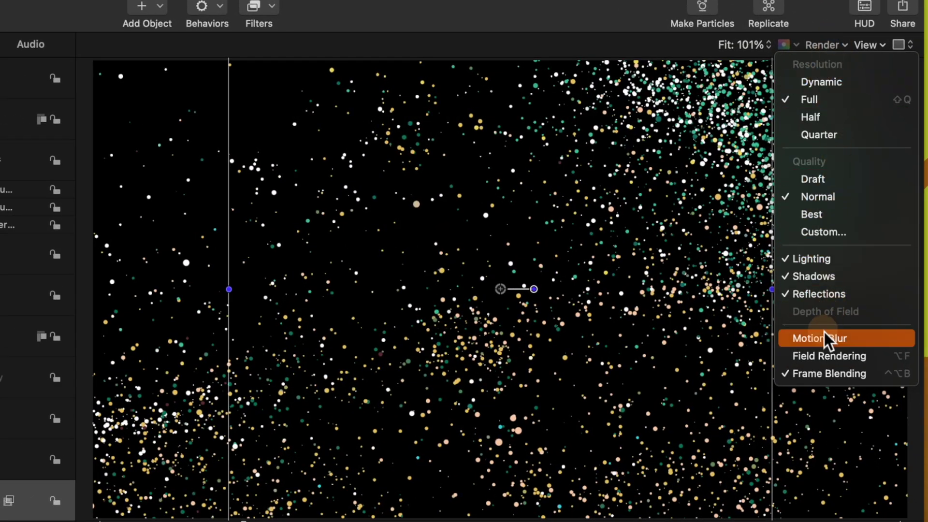
click(826, 339)
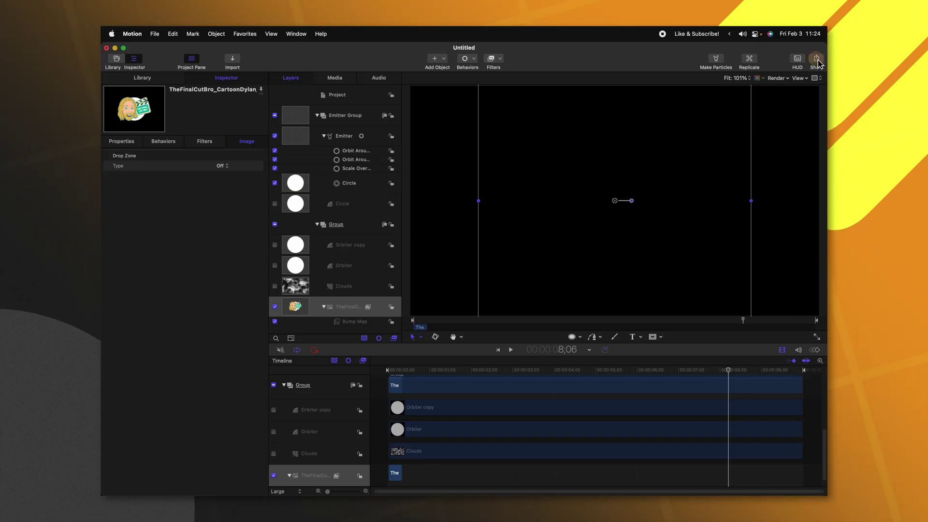
- Start a movie export and retitle it 'Subscr' in place of Untitled
click(816, 60)
click(764, 78)
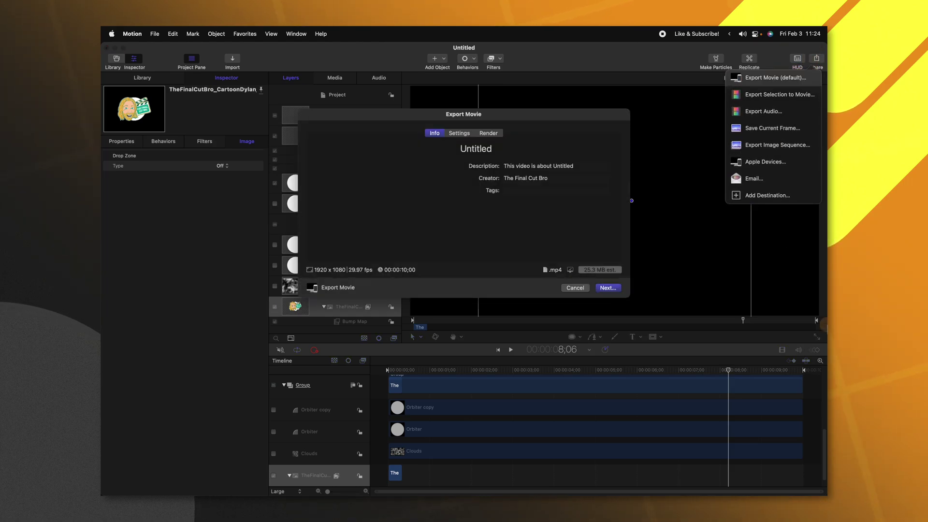
key(BackSpace)
text(Subscr)
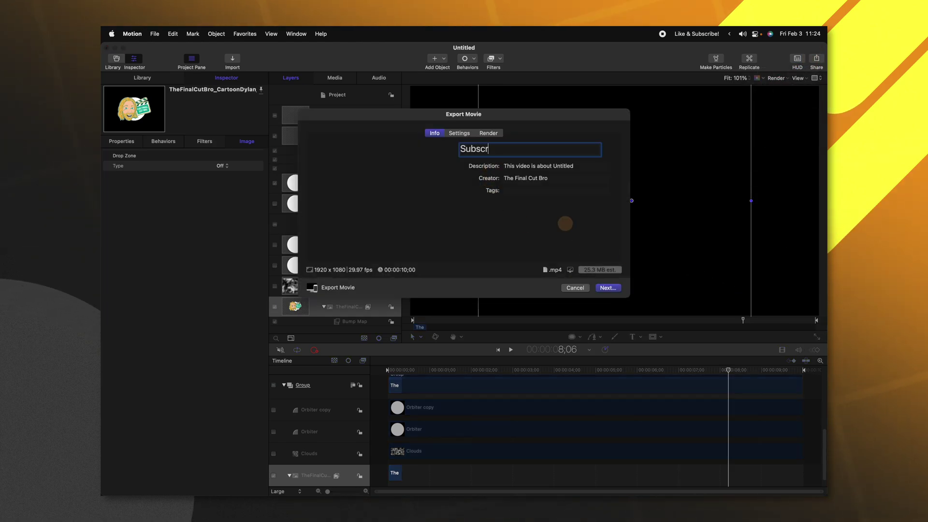
click(461, 136)
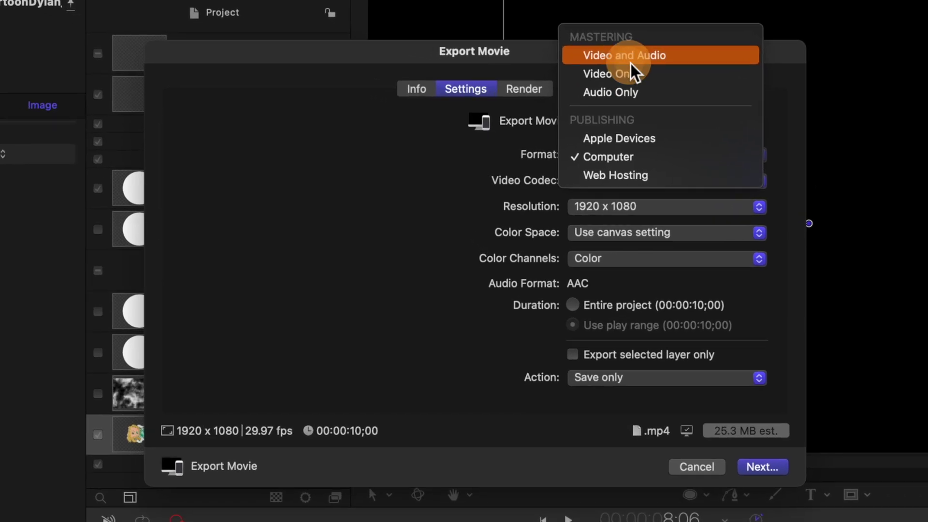
- Set the export to Computer format, H.264 Better Quality codec and Color-only channels
click(542, 118)
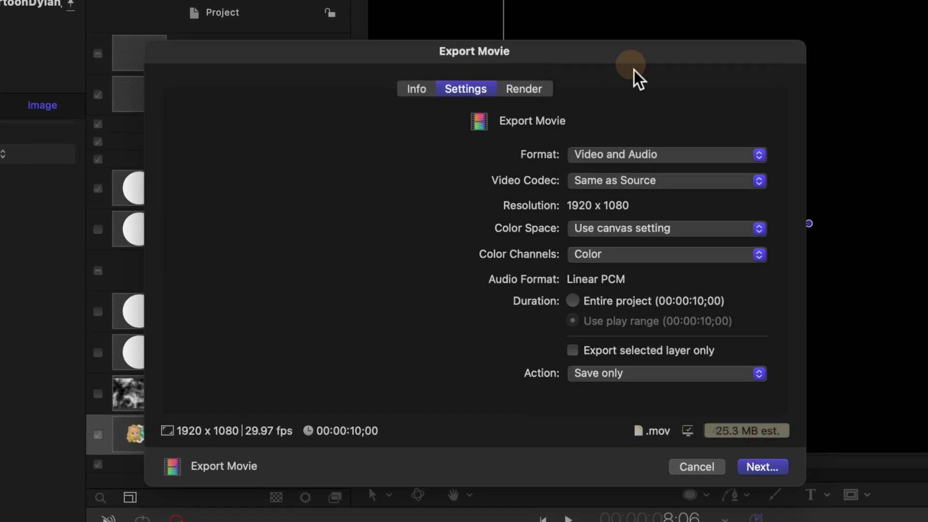
click(593, 173)
click(628, 229)
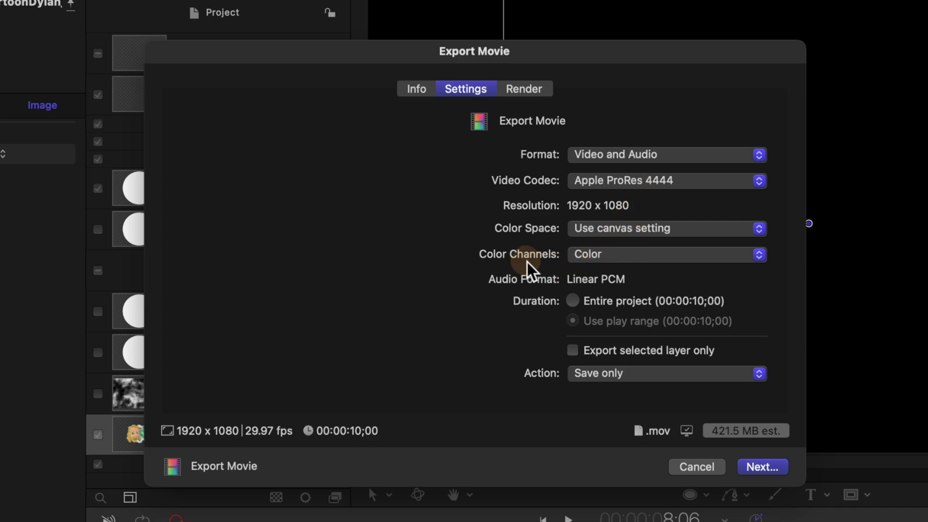
click(604, 261)
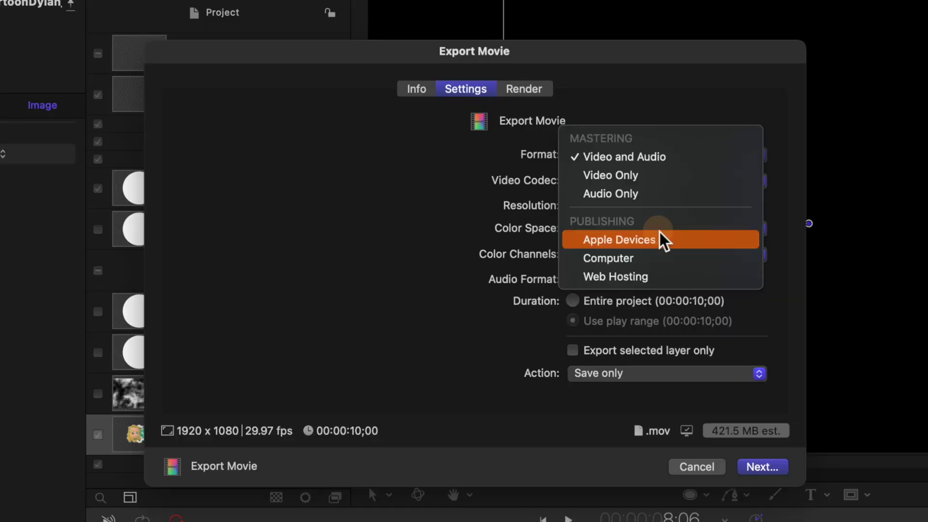
click(640, 266)
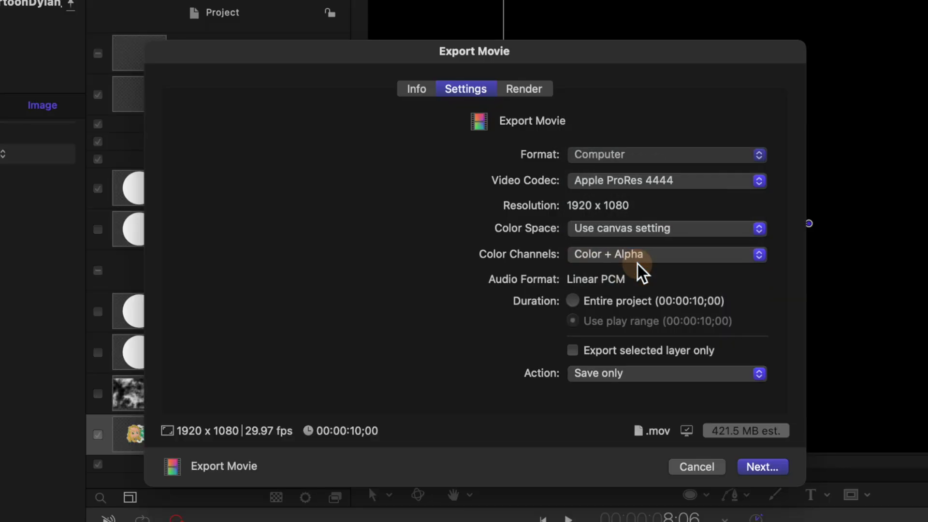
click(630, 183)
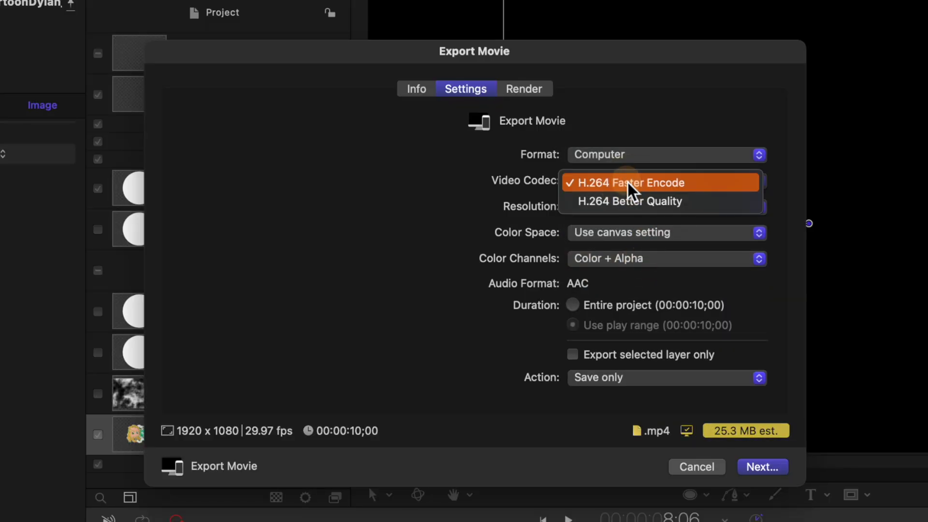
click(610, 200)
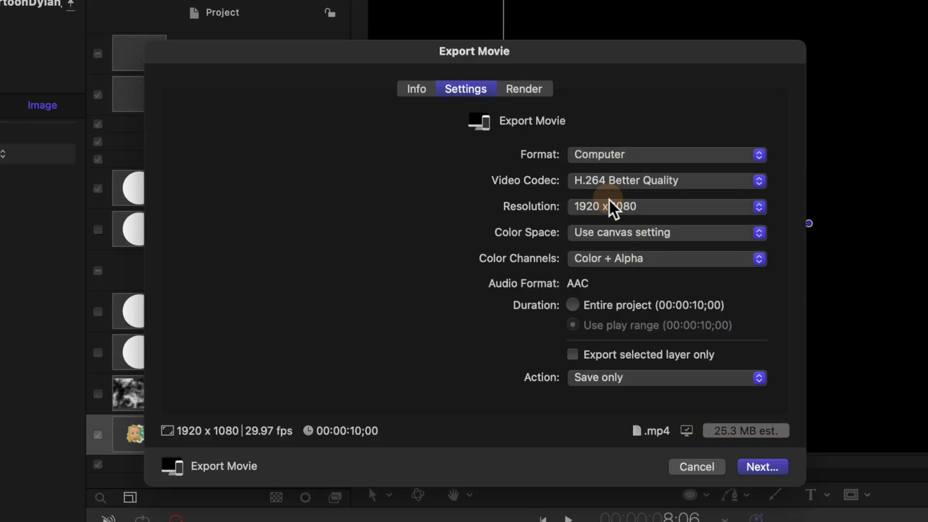
click(628, 256)
click(631, 226)
click(532, 90)
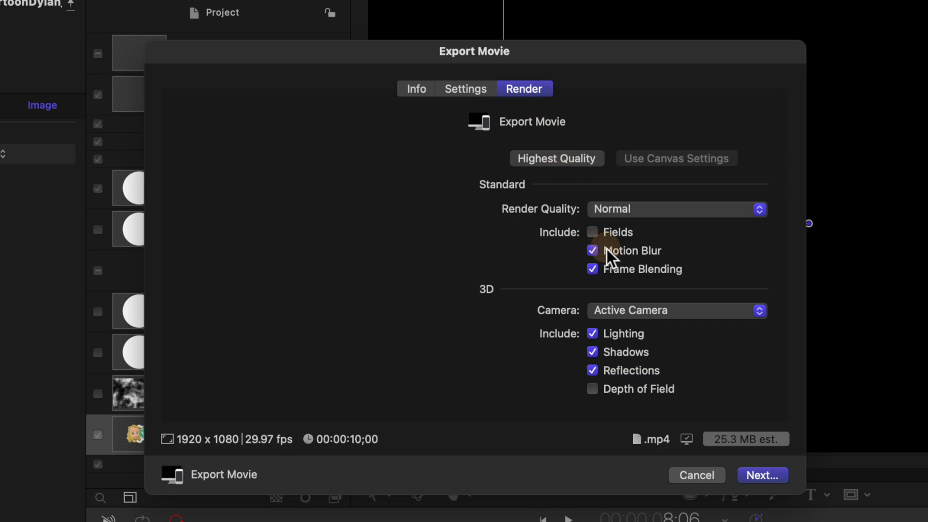
- Set the export Render Quality to Best with motion blur, then save the movie as Subscribe
click(669, 208)
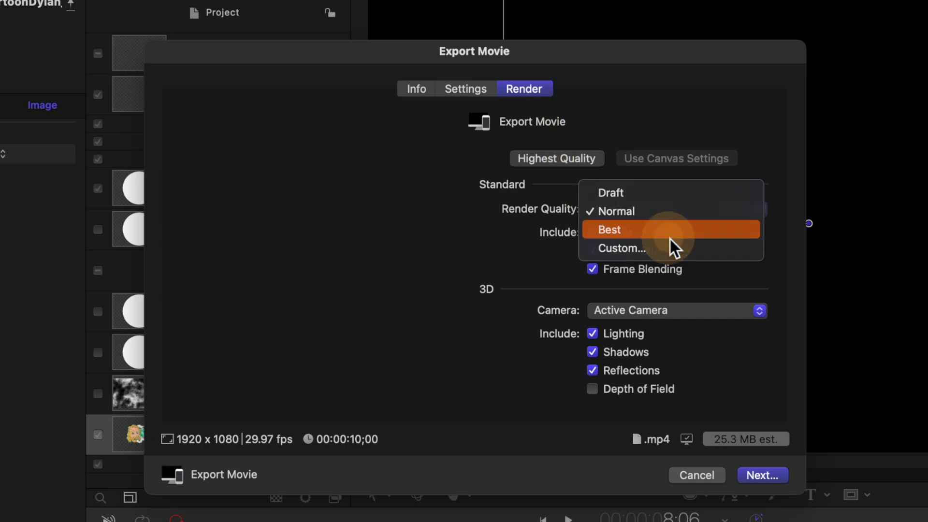
click(670, 237)
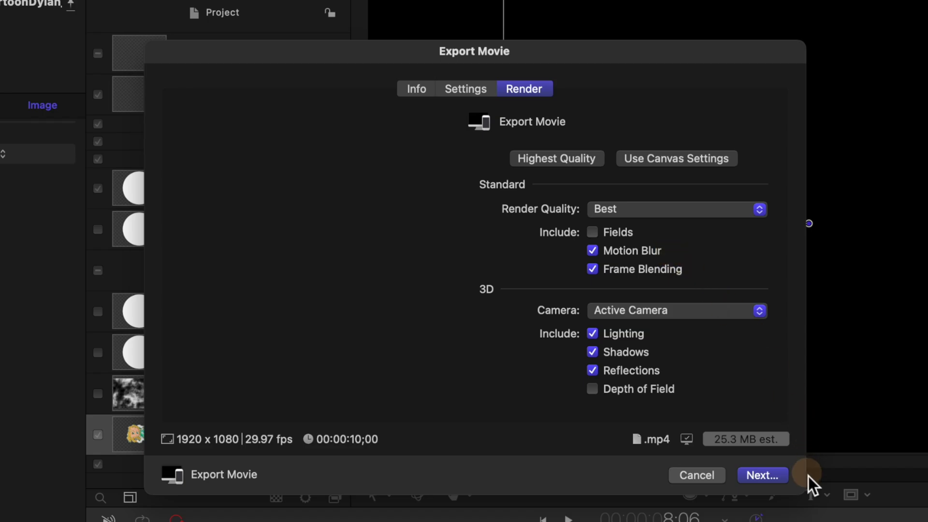
click(788, 473)
click(799, 426)
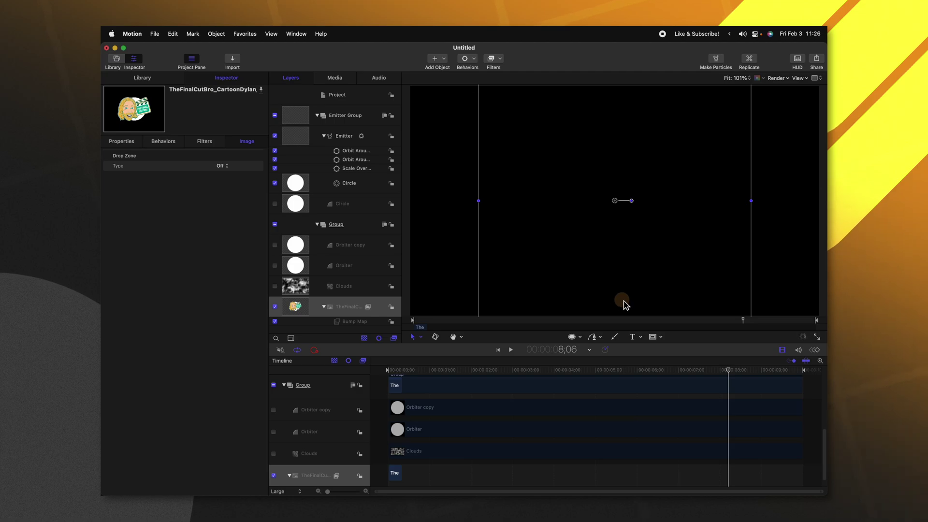
- Open the Background Task List to watch Subscribe.mp4 being rendered
click(803, 337)
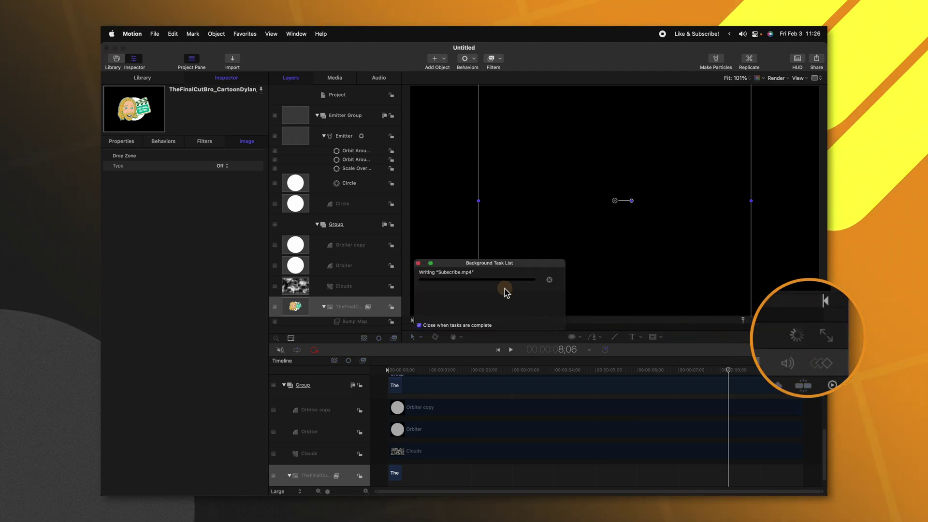